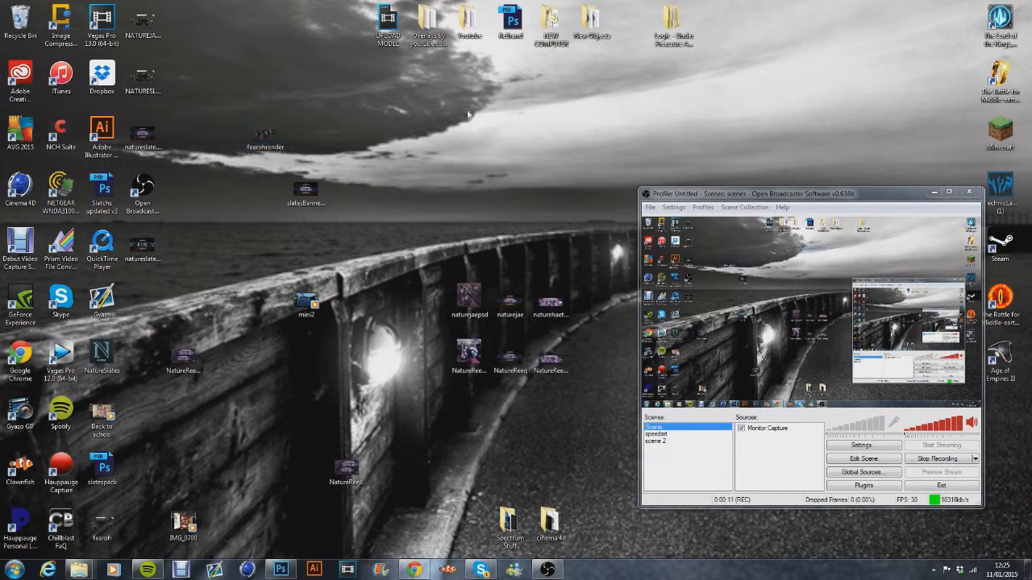
View the NatureReeq banner image from the desktop, close it and switch to Photoshop.
left_click_drag(692, 108, 378, 137)
double_click(510, 358)
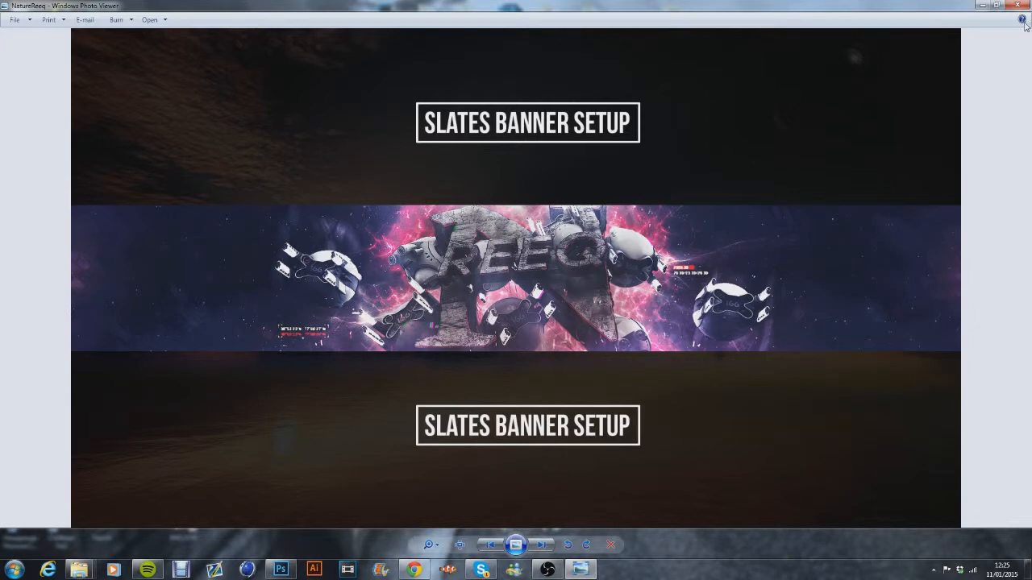
left_click(1023, 21)
left_click(1018, 5)
left_click(1019, 10)
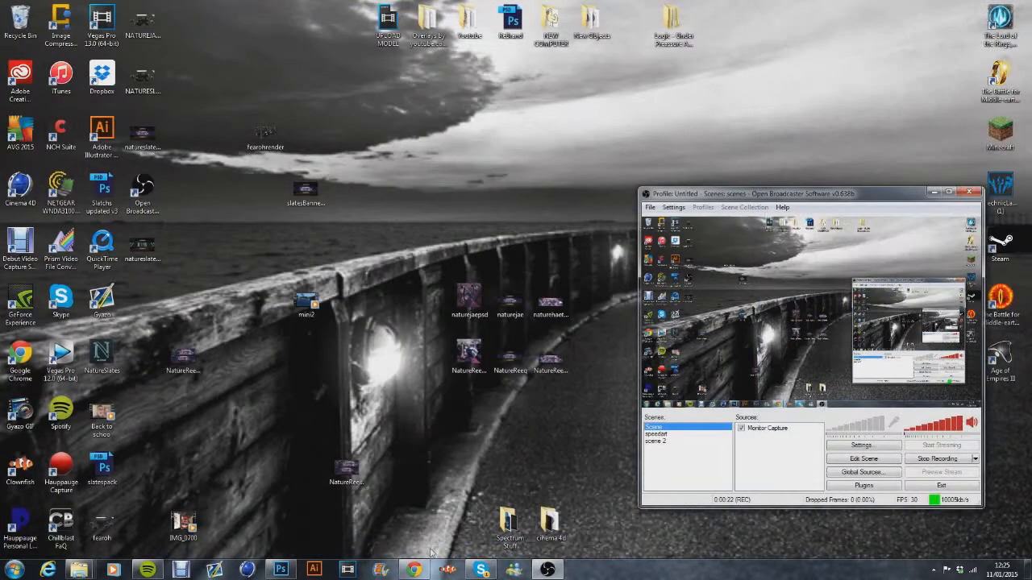
left_click(282, 570)
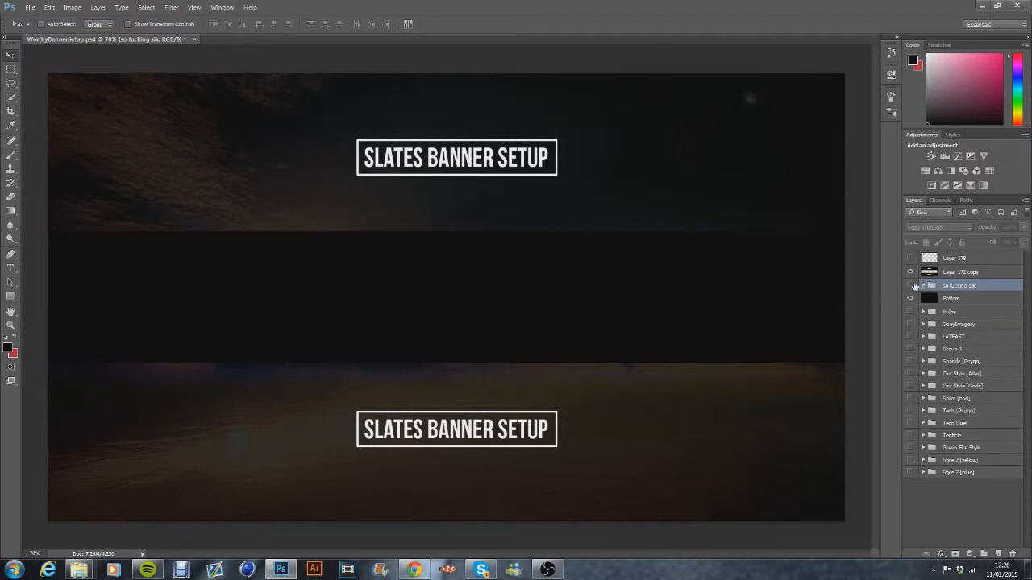
Move the layer groups from Bulbs through Style 2 [blue] above the Bottom layer.
left_click(947, 476)
left_click(911, 474)
left_click(947, 481)
left_click(953, 473)
left_click(949, 313, "shift")
left_click_drag(949, 313, 948, 292)
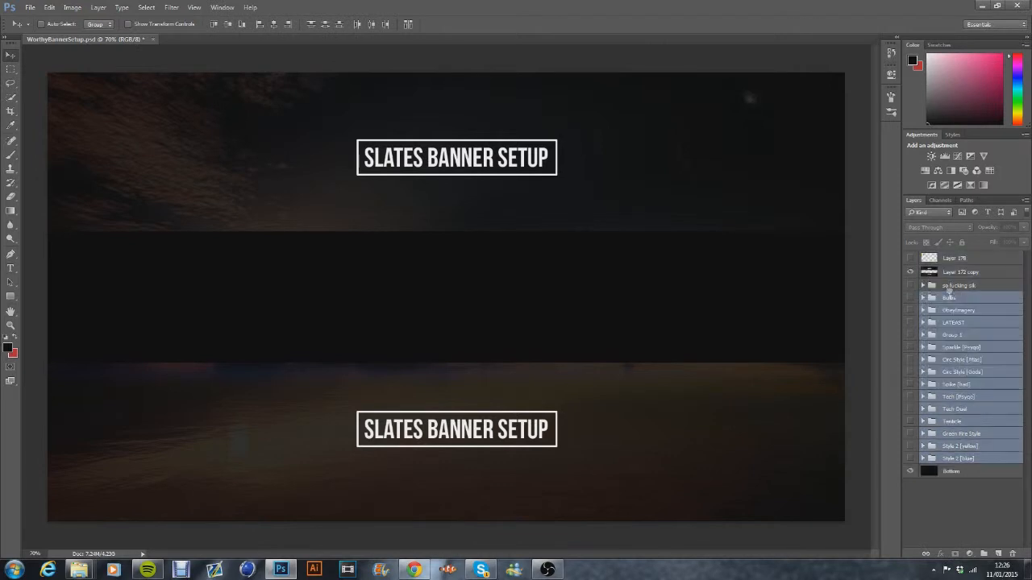
Preview several of the banner style groups by showing and hiding them one at a time.
left_click(911, 460)
left_click(912, 447)
left_click(911, 446)
left_click(911, 434)
left_click(912, 434)
left_click(910, 423)
left_click(910, 423)
left_click(909, 410)
left_click(909, 410)
left_click(911, 286)
left_click(913, 286)
left_click(911, 311)
left_click(911, 311)
Move all the style groups below the Bottom layer and bring only the topmost group back above it.
left_click(952, 286)
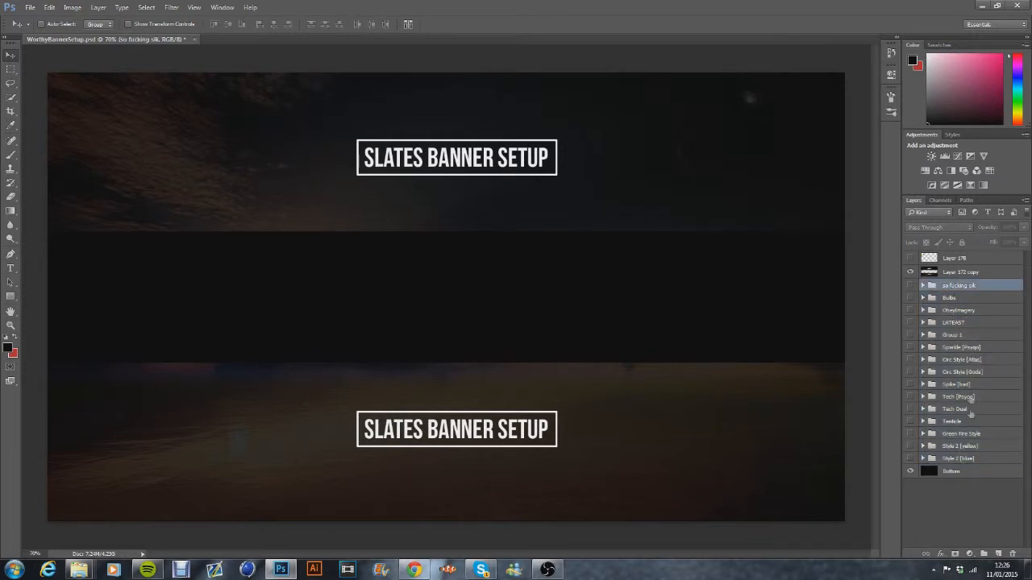
left_click(963, 459, "shift")
mouse_move(963, 458)
left_mouse_down()
mouse_move(947, 477)
mouse_move(944, 467)
left_mouse_up()
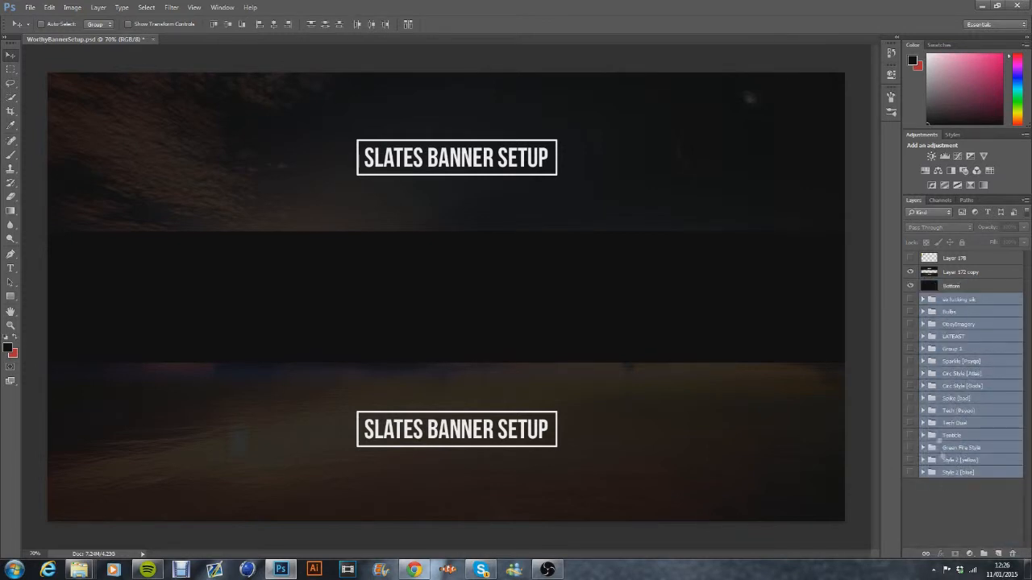
left_click(951, 301)
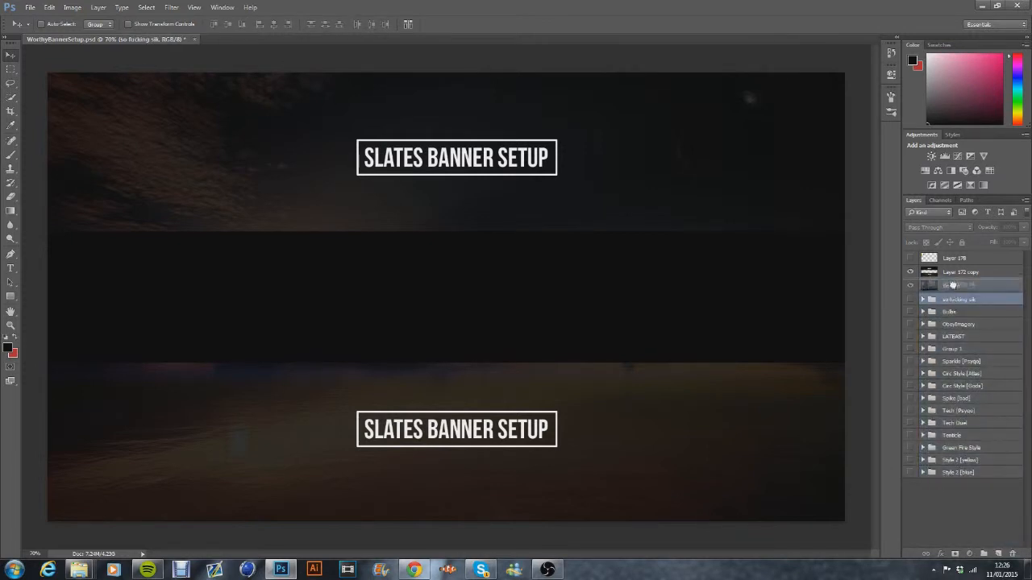
left_click_drag(953, 278, 953, 279)
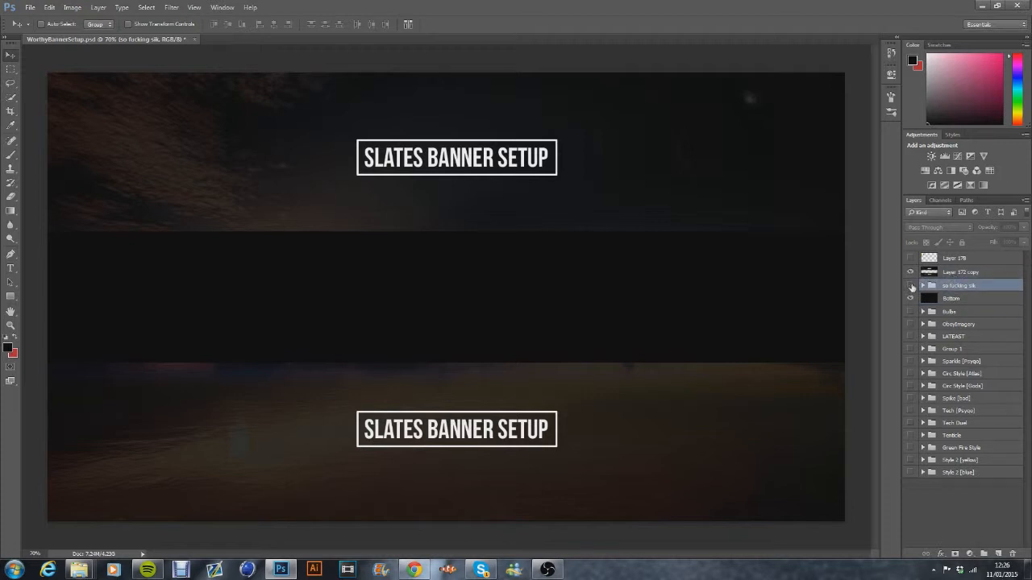
Make the layer group directly above Bottom visible and look through the layers it contains.
left_click(911, 285)
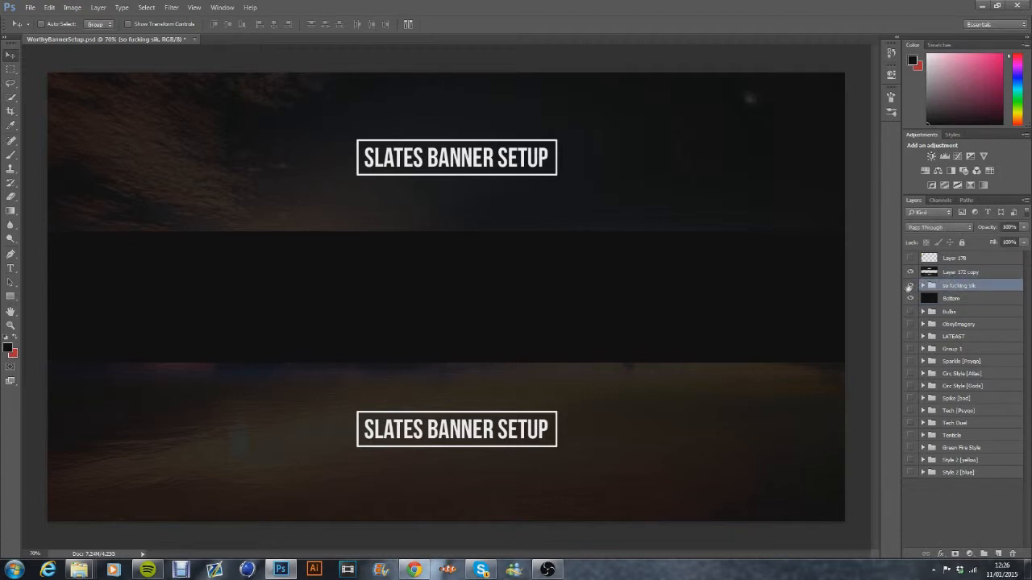
left_click(923, 285)
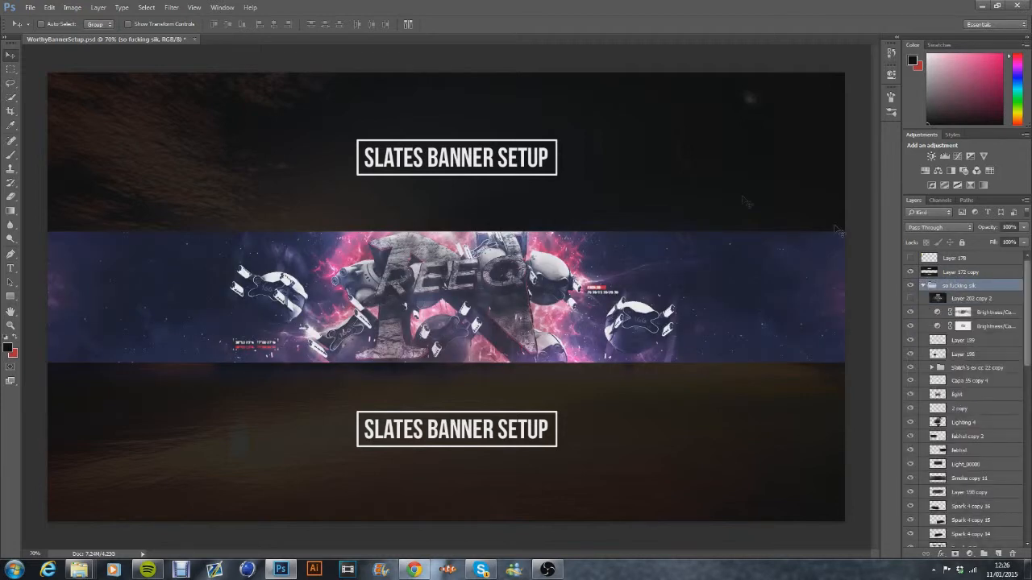
left_click(923, 286)
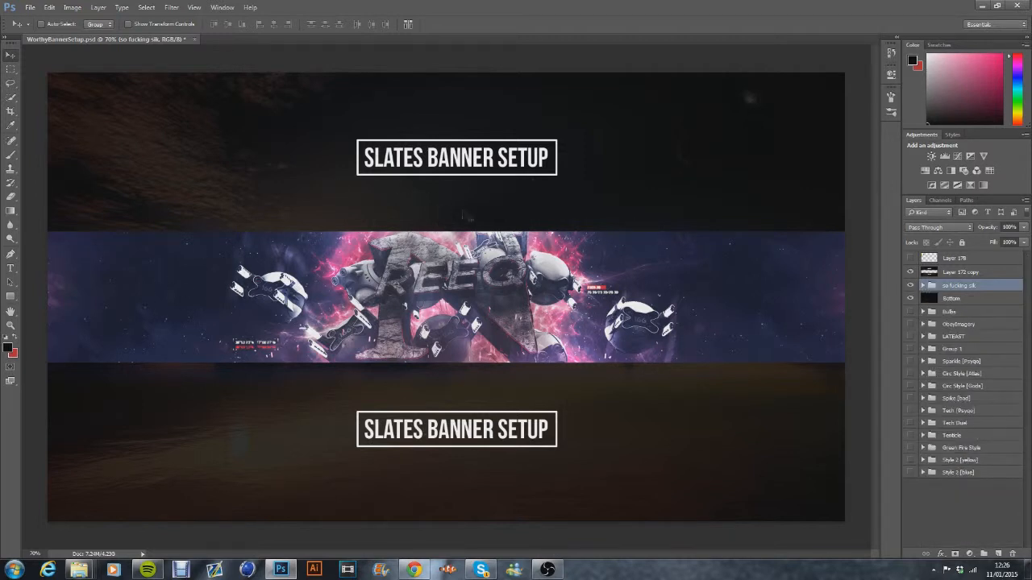
left_click(923, 286)
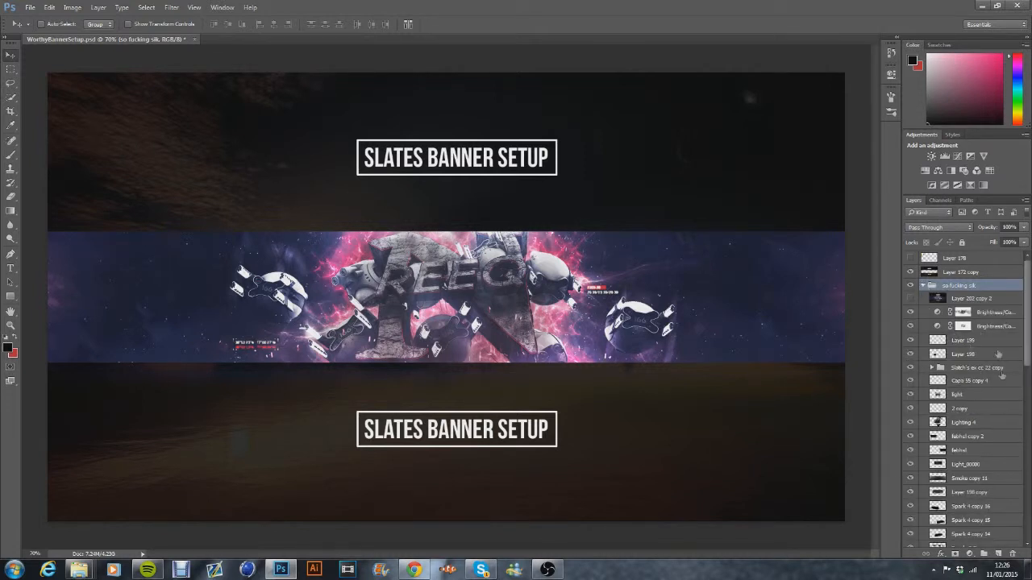
left_click(924, 287)
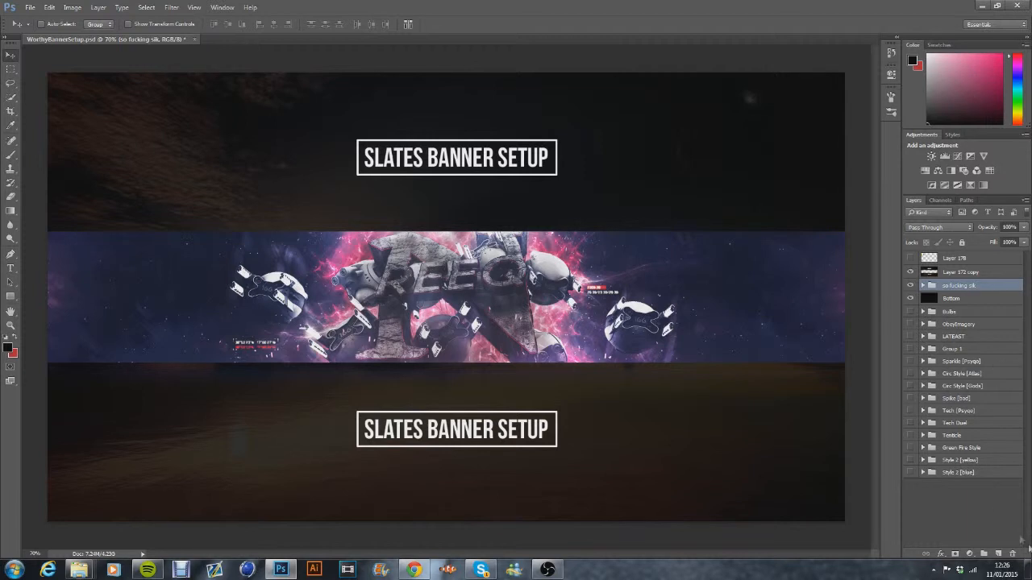
left_click(32, 7)
left_click(60, 126)
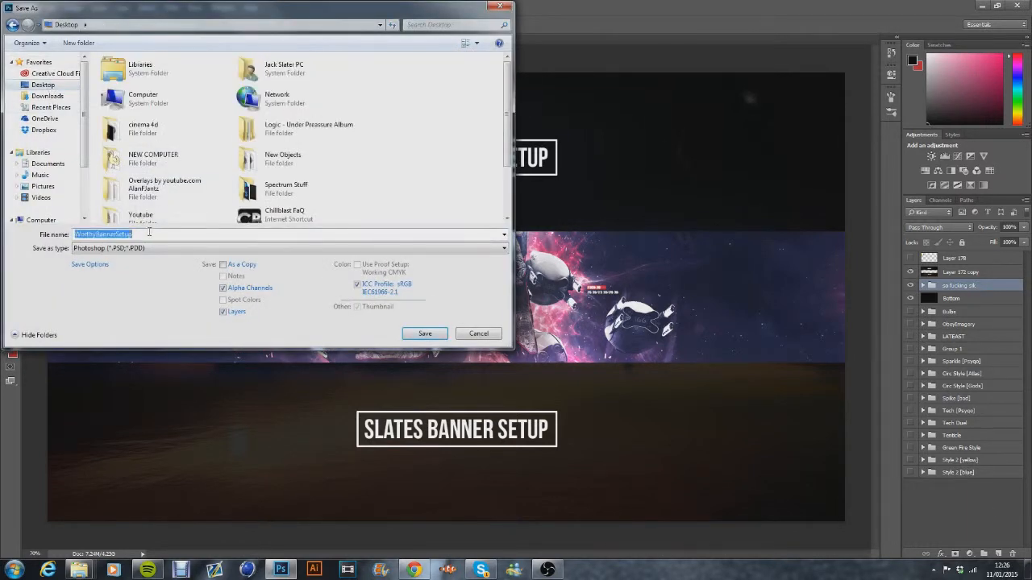
type("tut")
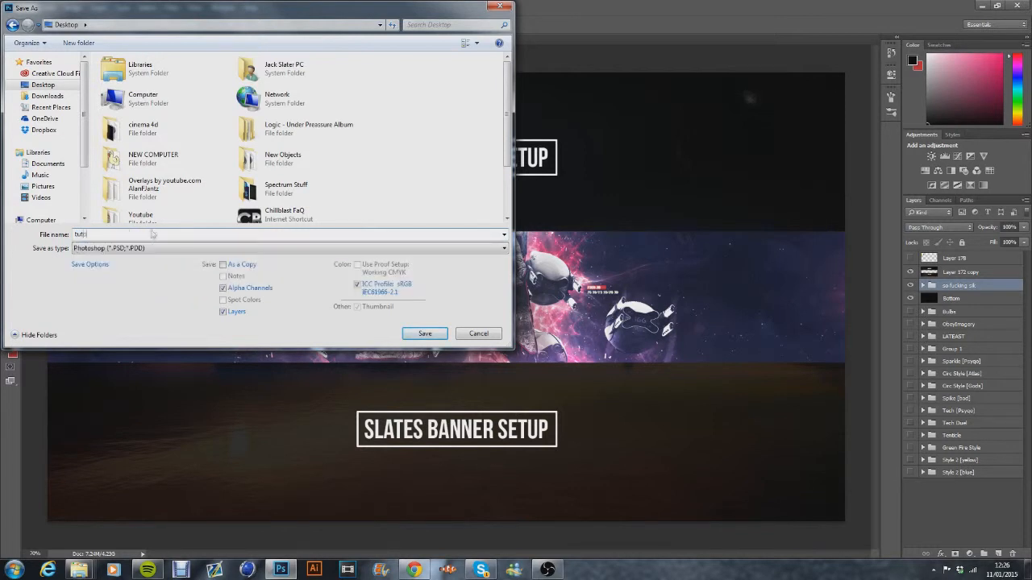
type("oair")
key("Return")
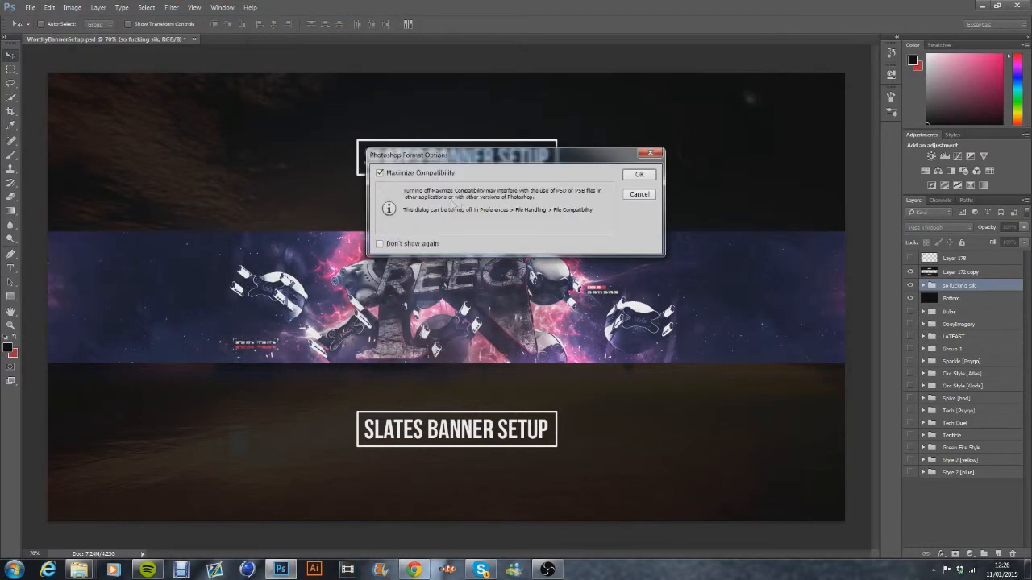
left_click(637, 196)
Save the banner to the Desktop as a PNG file named tutorial.
left_click(30, 7)
left_click(63, 127)
type("t")
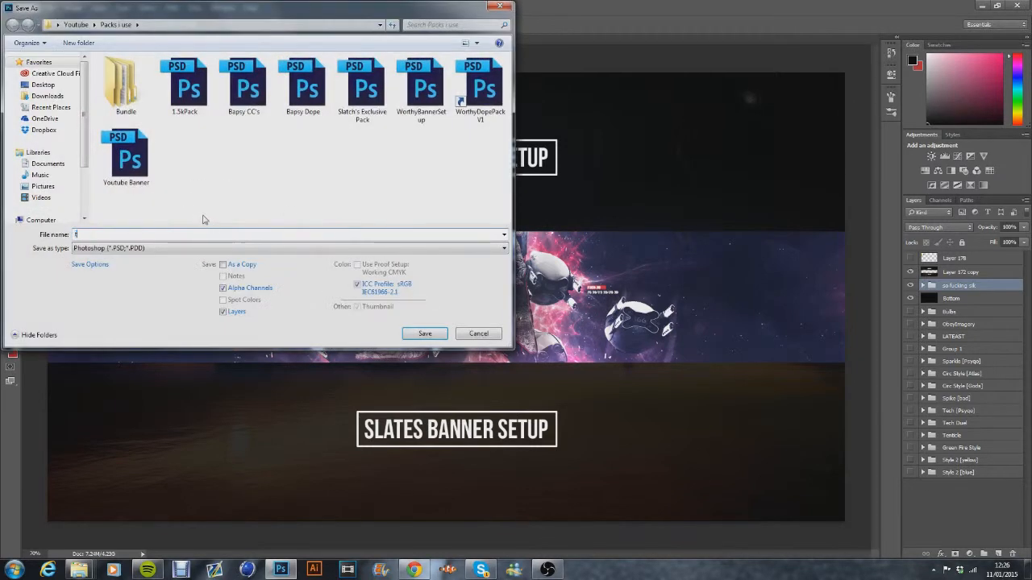
type("utorial")
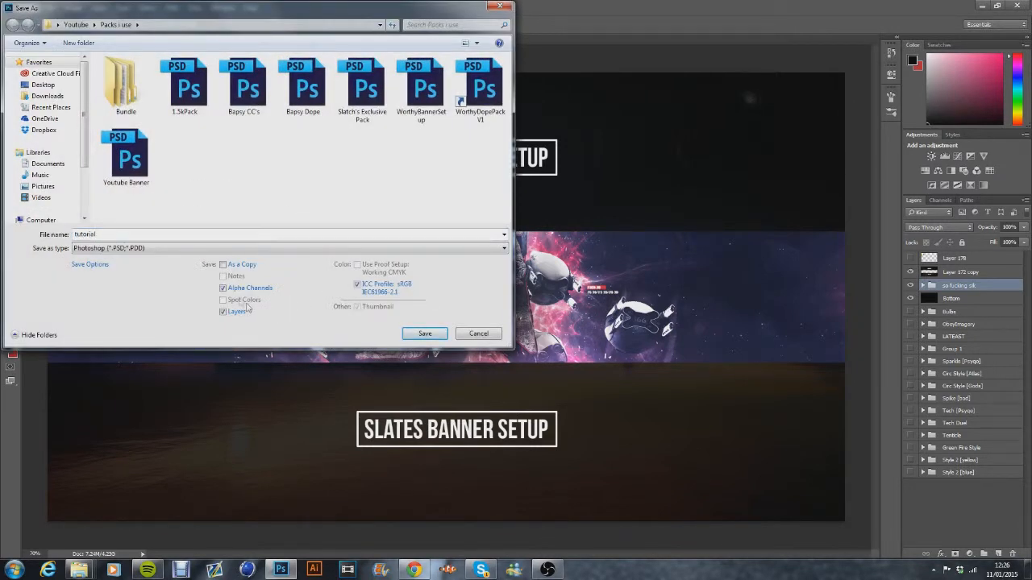
left_click(226, 249)
left_click(179, 388)
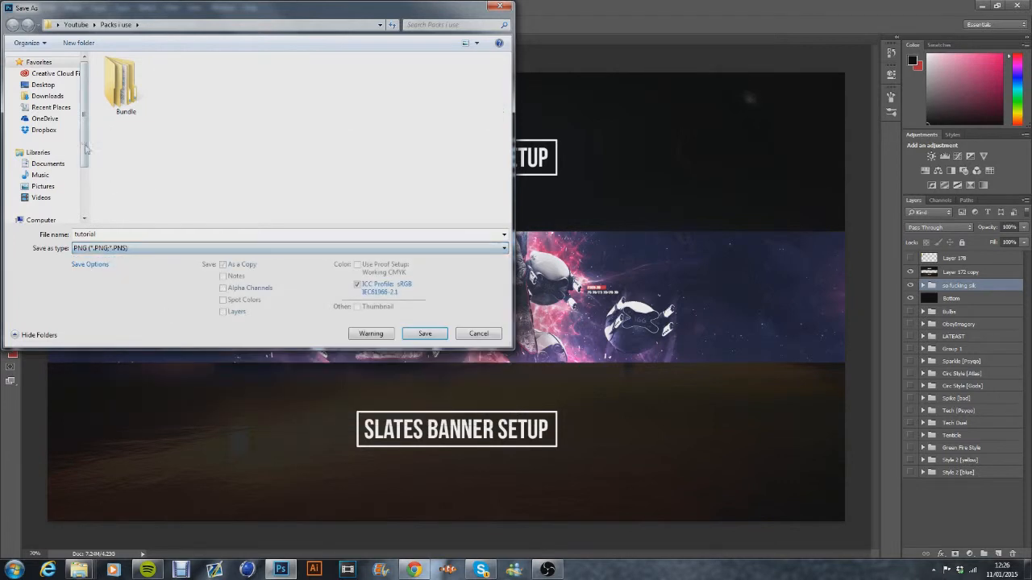
left_click(40, 86)
left_click(422, 330)
left_click(546, 176)
Place the tutorial image from the desktop into the banner document as a layer above the banner group.
left_click(923, 286)
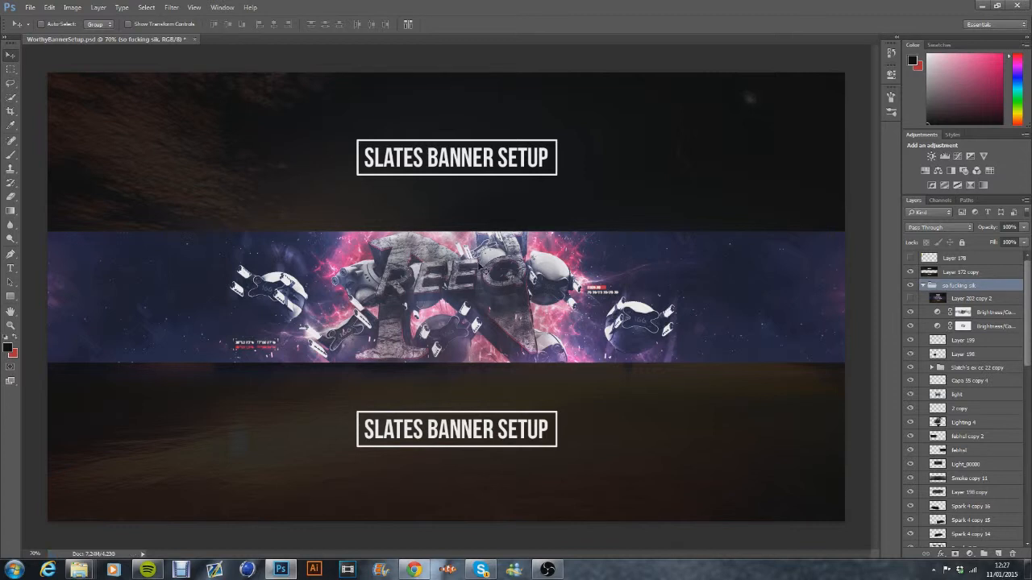
left_click(1029, 571)
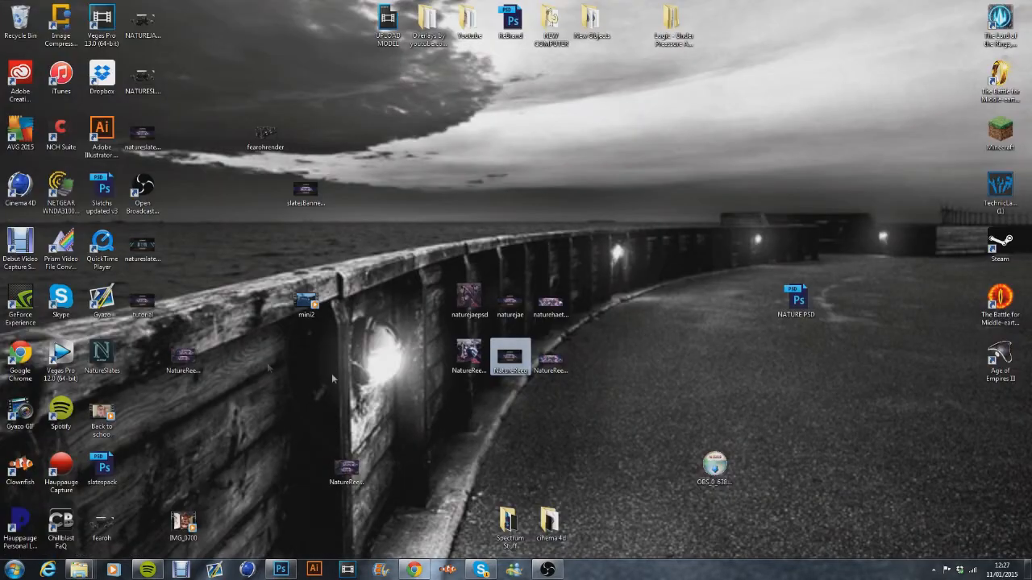
left_click(142, 302)
double_click(346, 476)
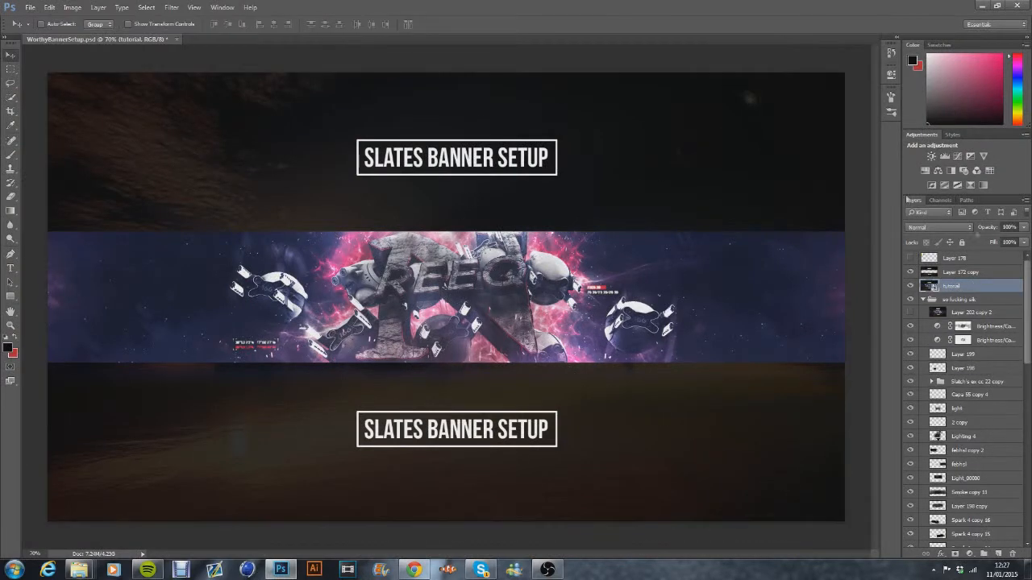
Collapse the banner group and duplicate the tutorial layer.
left_click(923, 300)
left_click(922, 300)
mouse_move(1026, 348)
left_mouse_down()
mouse_move(1026, 523)
mouse_move(1026, 345)
left_mouse_up()
left_click(938, 300)
left_click(923, 299)
left_click(951, 287)
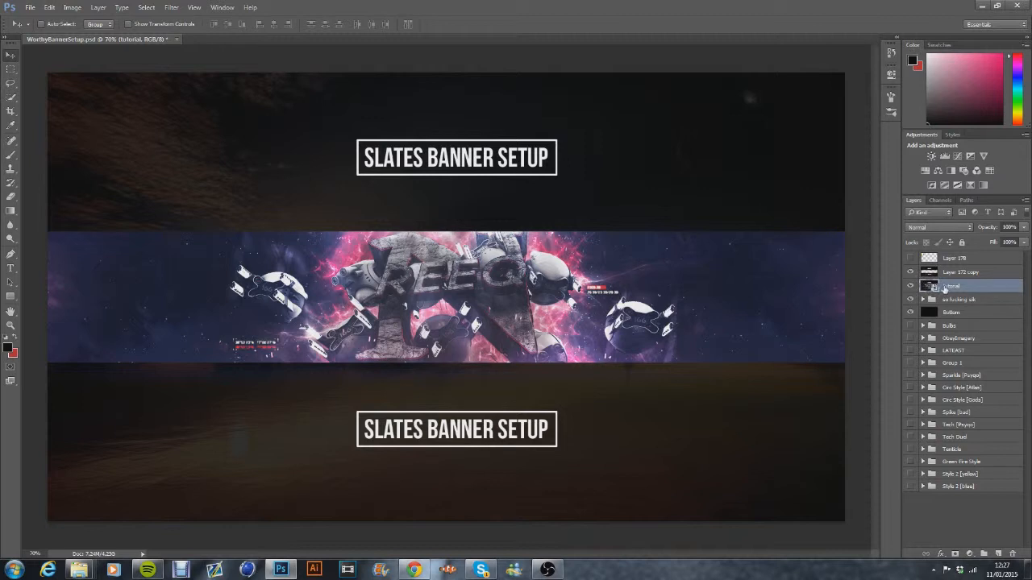
key("ctrl+j")
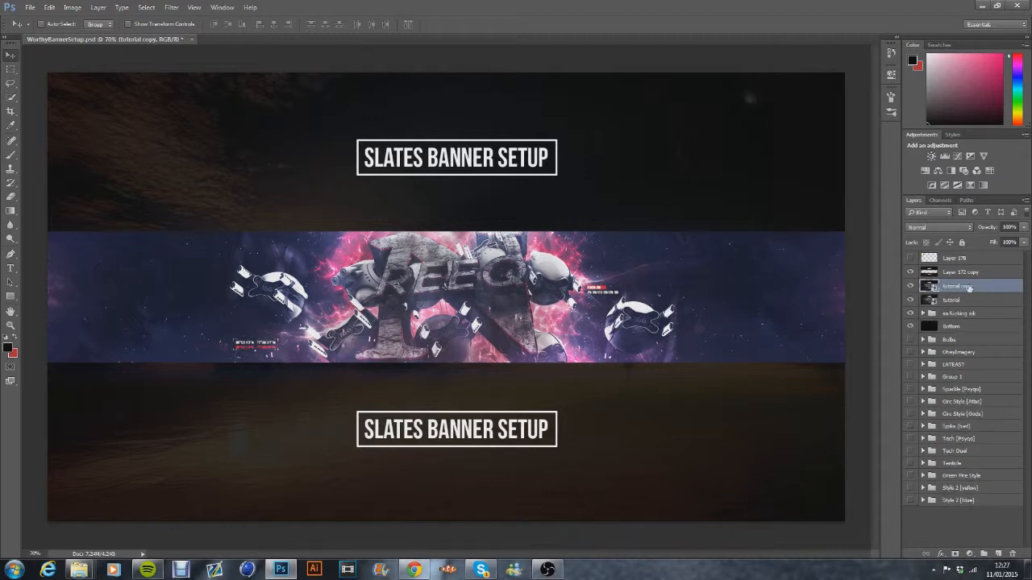
Apply the Sharpen filter to the tutorial copy layer.
left_click(171, 7)
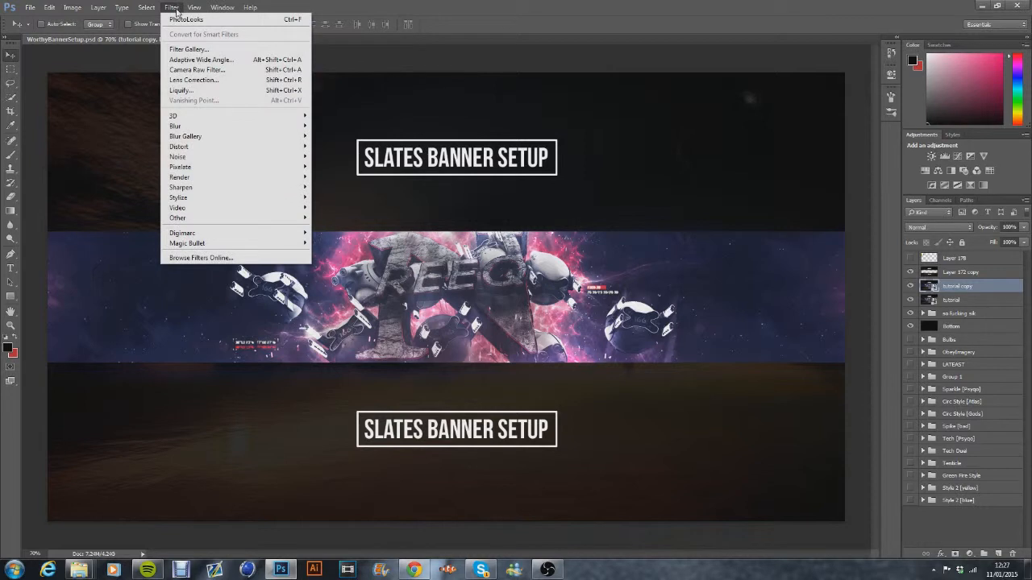
mouse_move(258, 189)
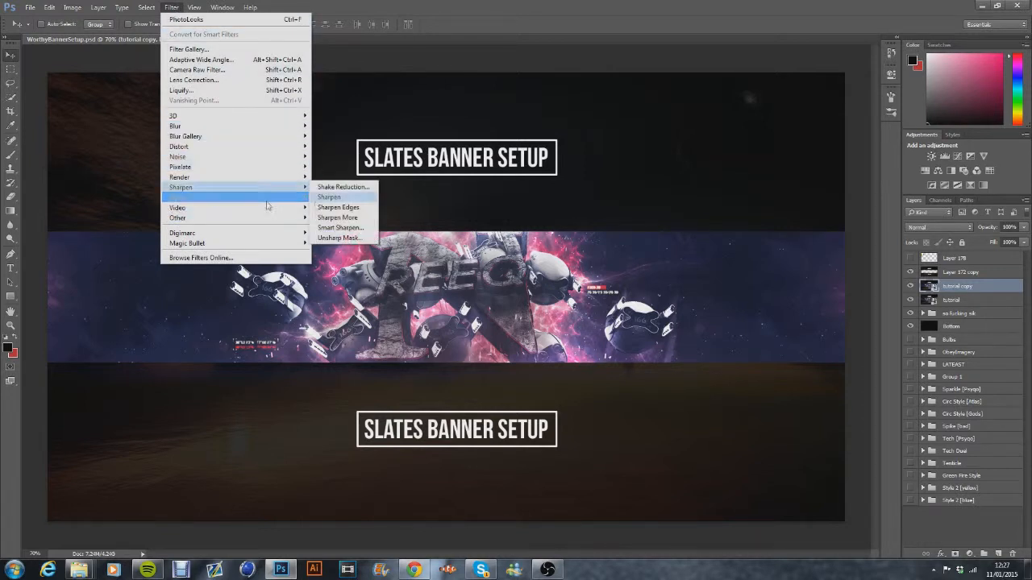
left_click(365, 205)
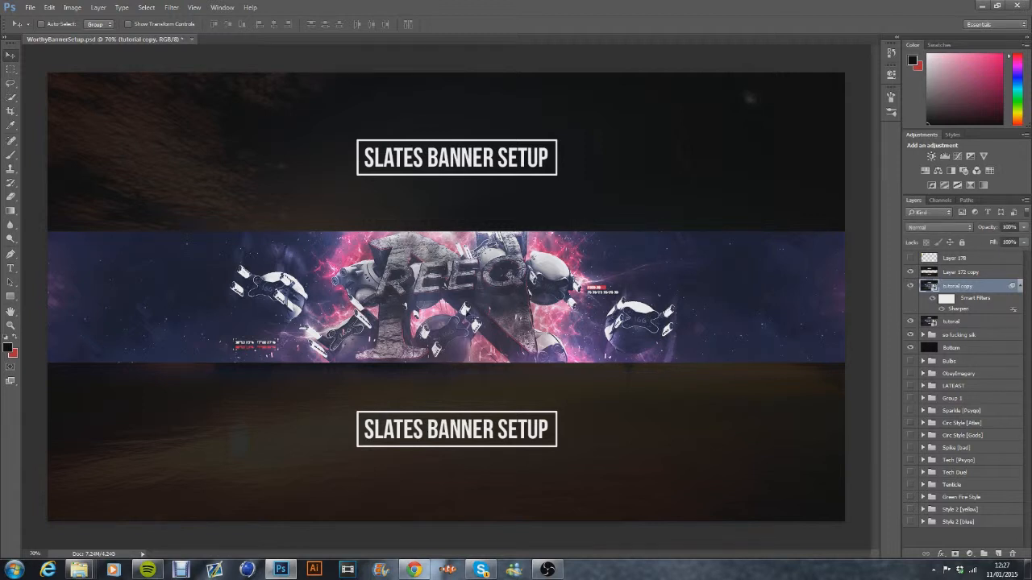
Examine the sharpened artwork across the banner at 160% zoom, and return to 70%.
left_click(35, 554)
type("160")
key("Return")
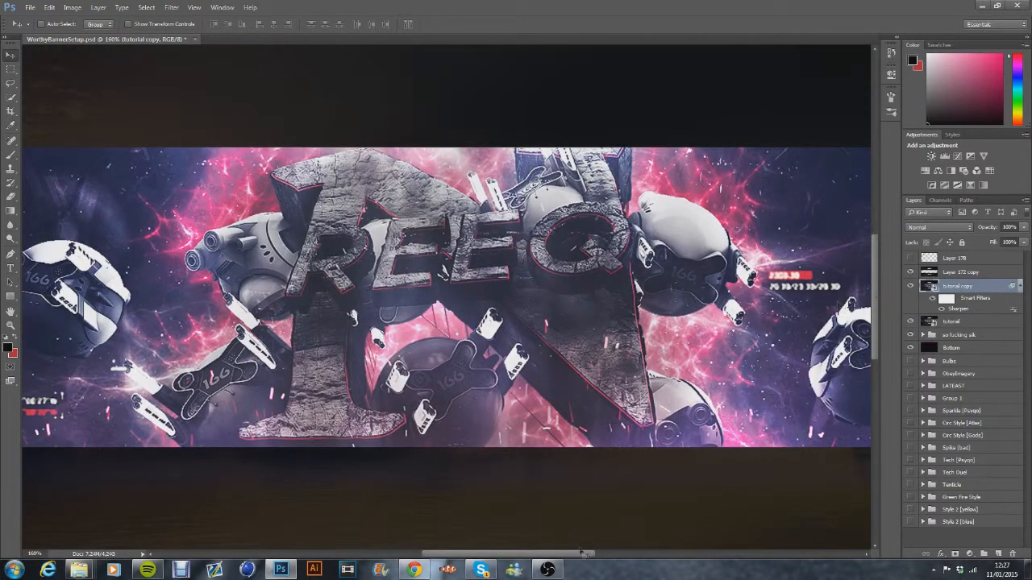
left_click_drag(584, 553, 620, 551)
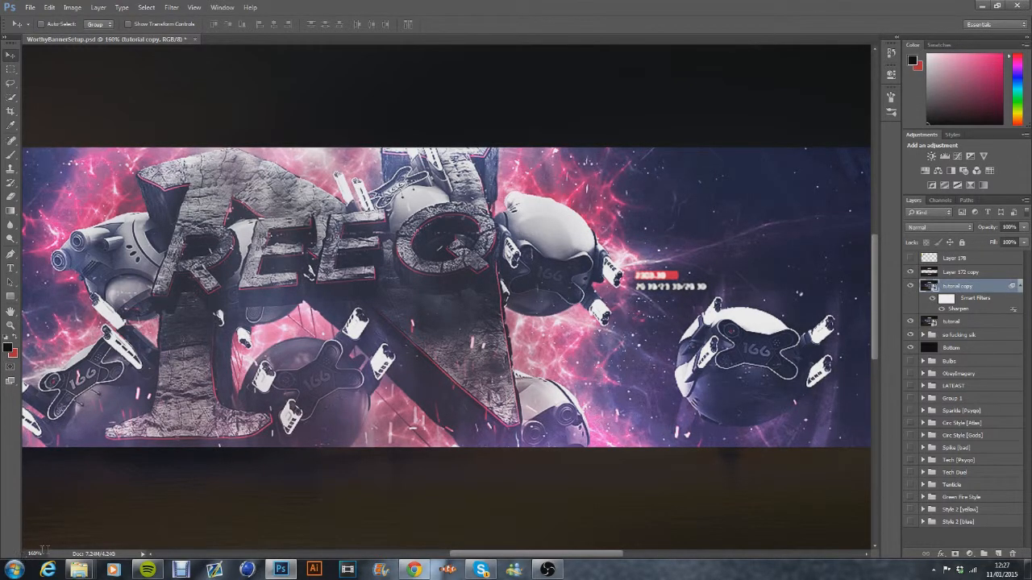
left_click_drag(42, 554, 3, 547)
type("70")
key("Return")
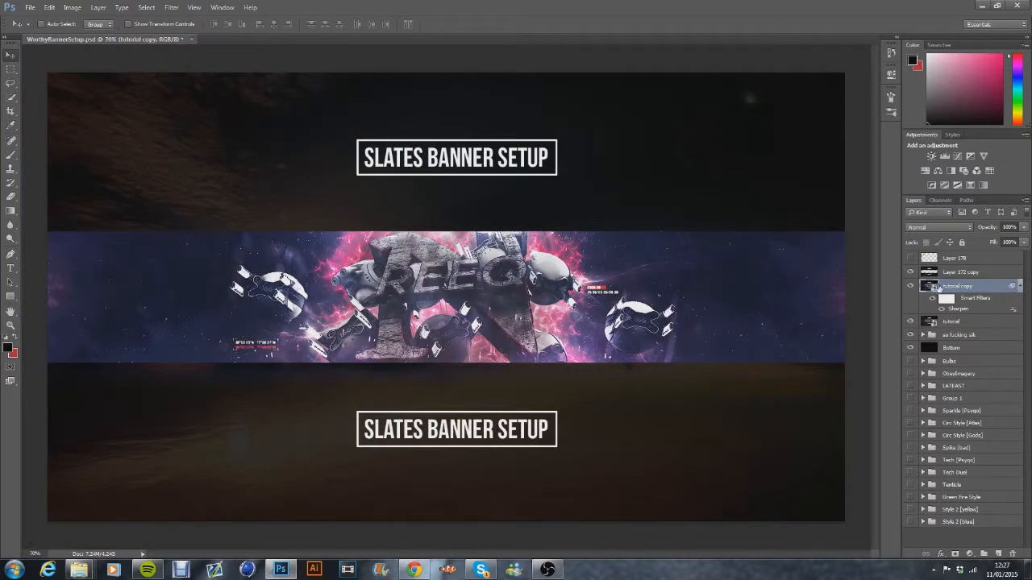
Merge the tutorial and tutorial copy layers and duplicate the merged layer.
left_click(958, 322, "ctrl")
right_click(957, 322)
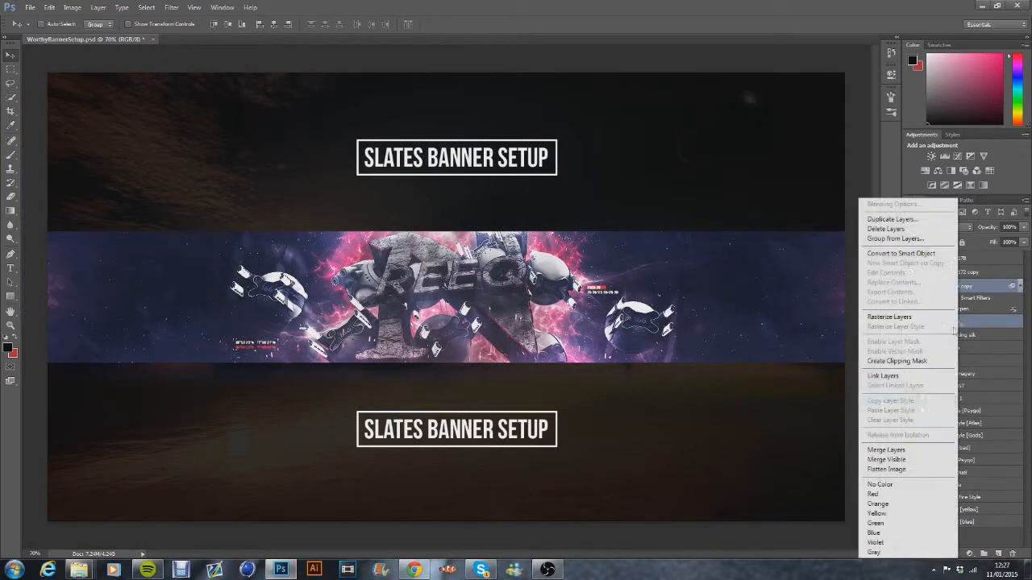
left_click(888, 451)
left_click_drag(888, 450, 893, 453)
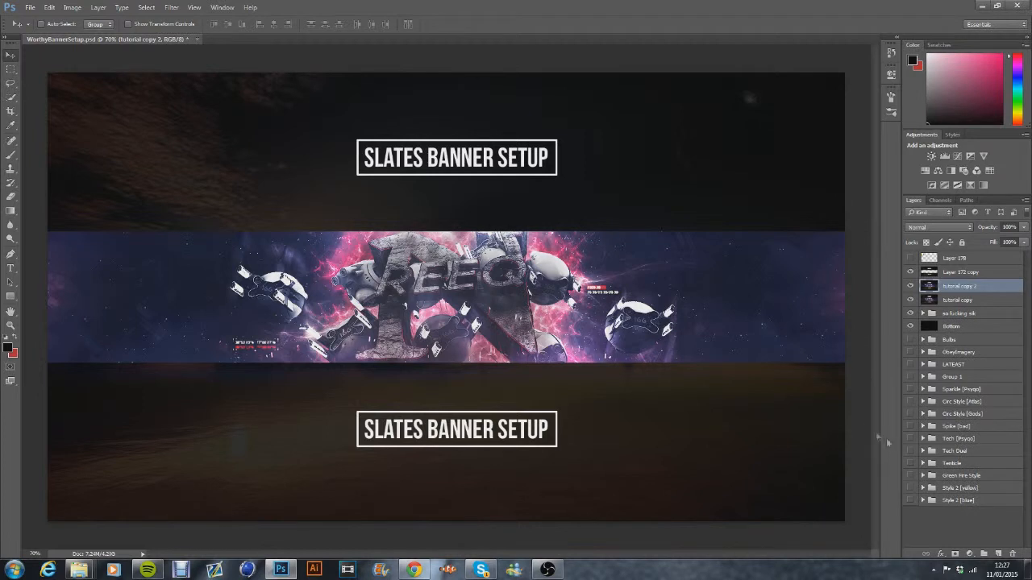
left_click(171, 8)
left_click(187, 70)
Select six small rectangular strips across the REEQ artwork on the tutorial copy 2 layer and copy them to a new layer.
left_click(10, 68)
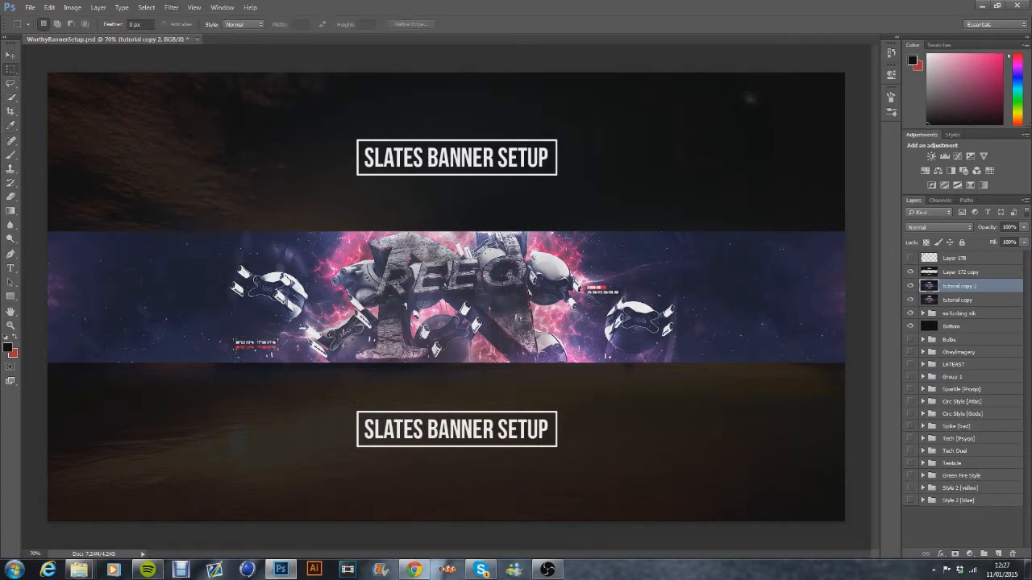
left_click_drag(380, 314, 422, 324)
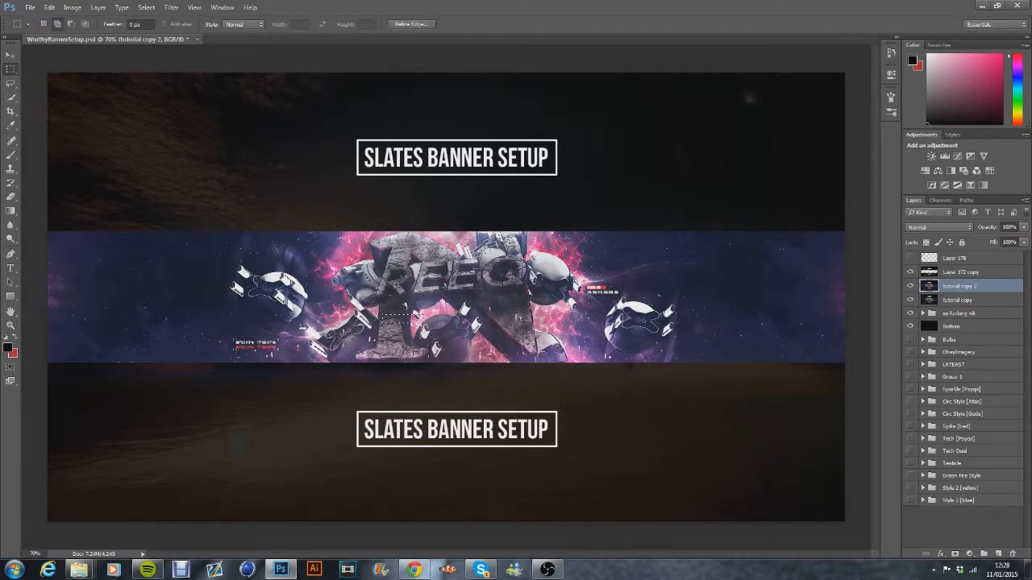
left_click_drag(420, 245, 461, 258)
left_click_drag(515, 311, 556, 326)
left_click_drag(366, 278, 405, 288)
left_click_drag(513, 264, 553, 272)
left_click_drag(293, 299, 331, 306)
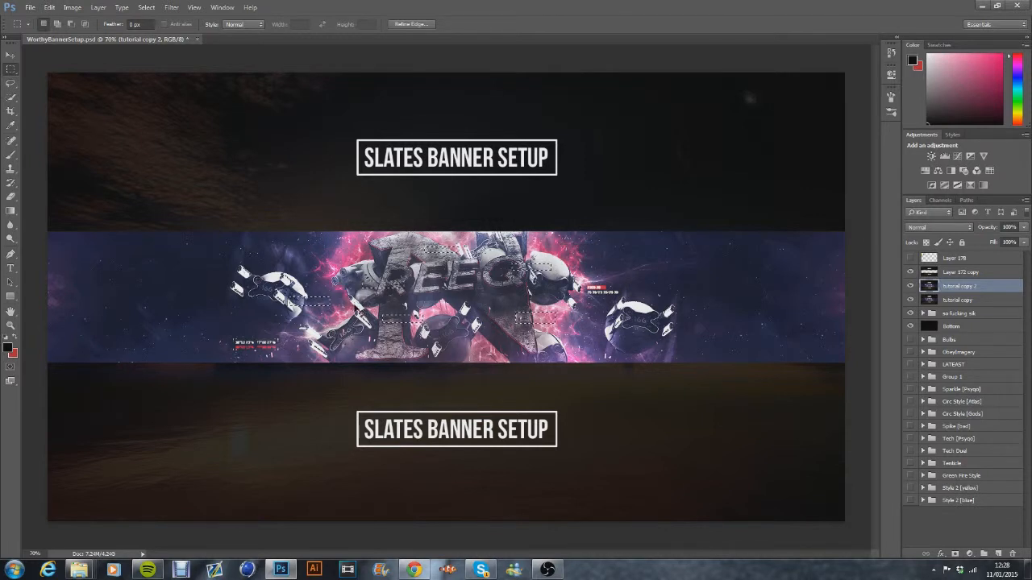
key("ctrl+j")
Turn off the G channel in the strip layer's advanced blending options.
left_click(12, 57)
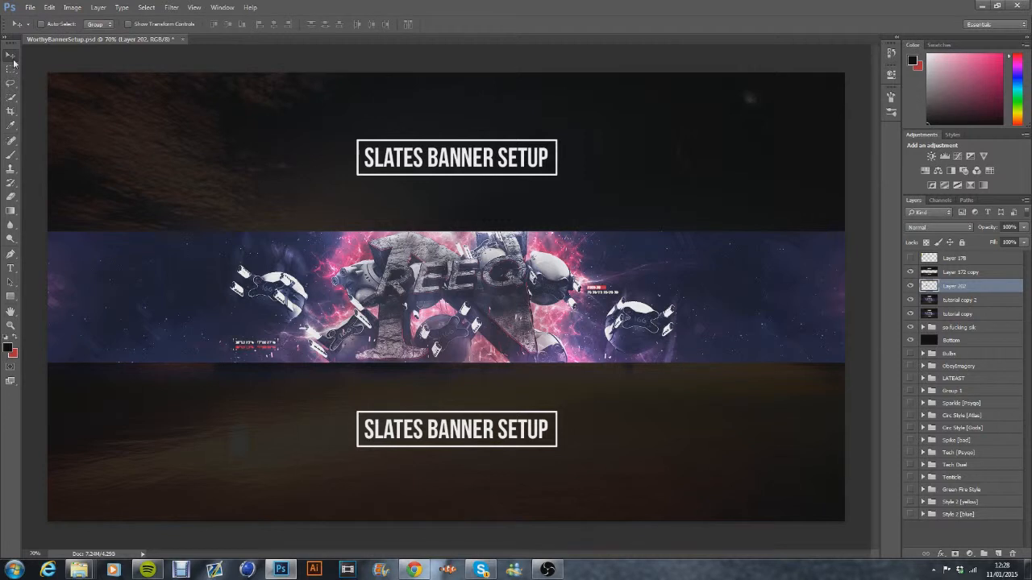
right_click(951, 290)
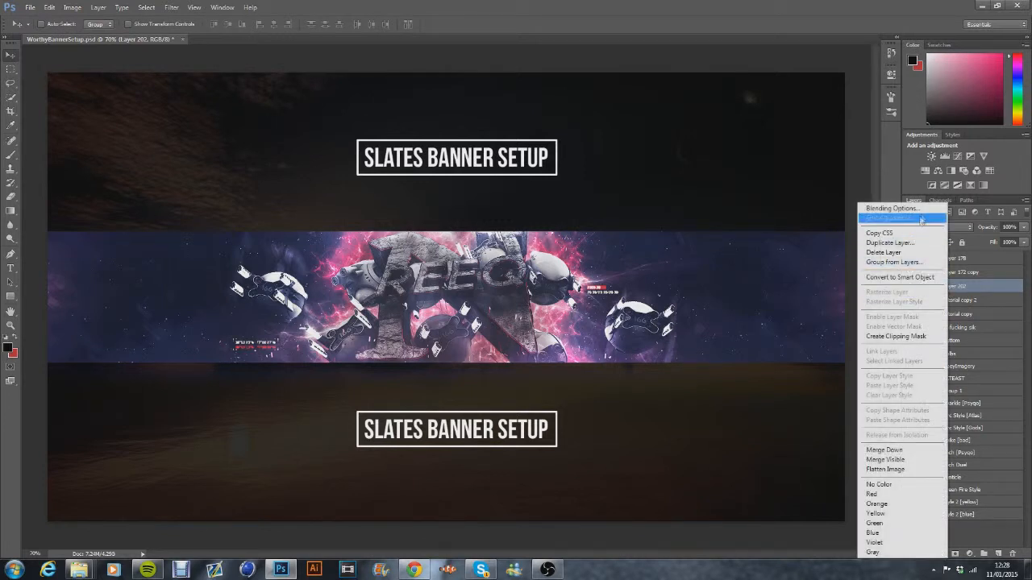
left_click(879, 206)
left_click(724, 266)
left_click(725, 267)
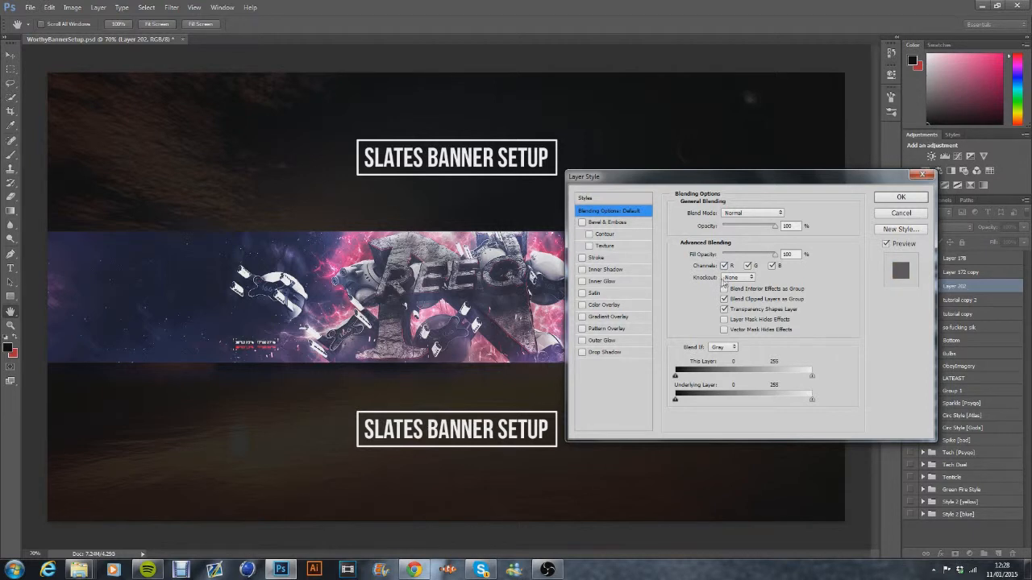
left_click(748, 266)
left_click(898, 197)
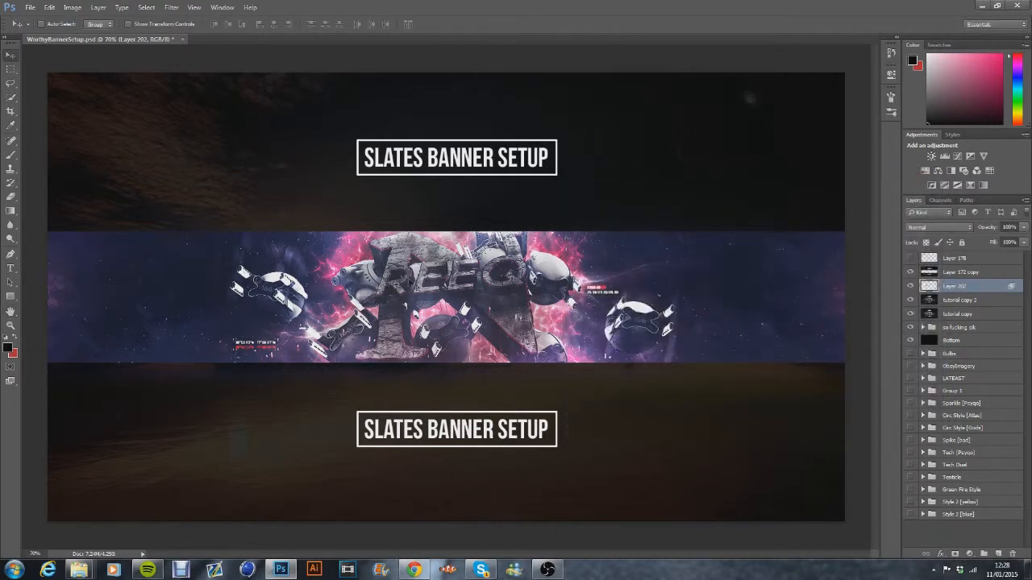
Offset the strip layer slightly from the artwork beneath it to produce coloured glitch fragments.
left_click_drag(415, 312, 419, 297)
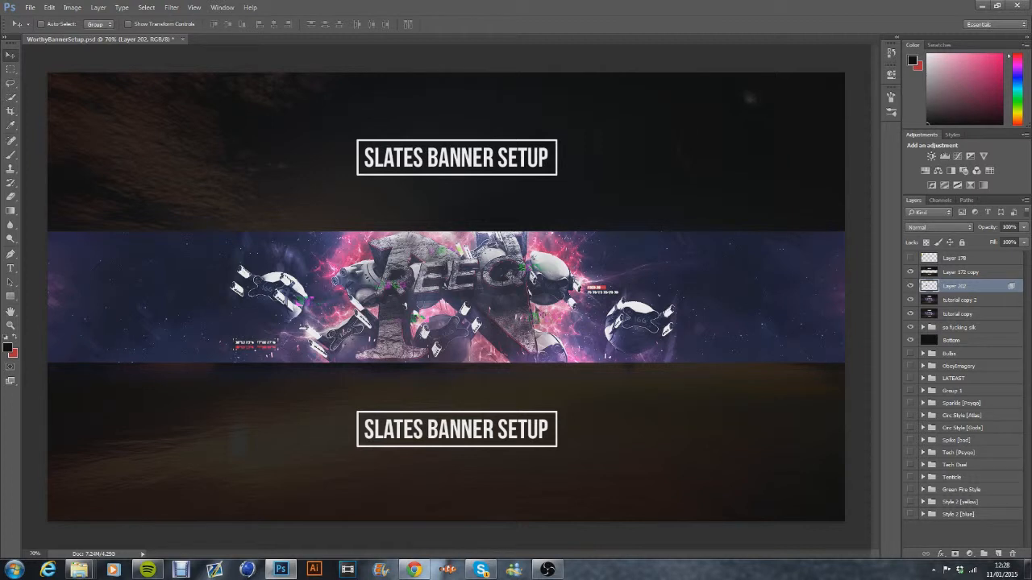
key("Left")
key("Left")
key("Left")
key("Left")
key("Left")
key("Left")
key("Left")
key("Left")
key("Left")
key("Left")
key("Left")
key("Left")
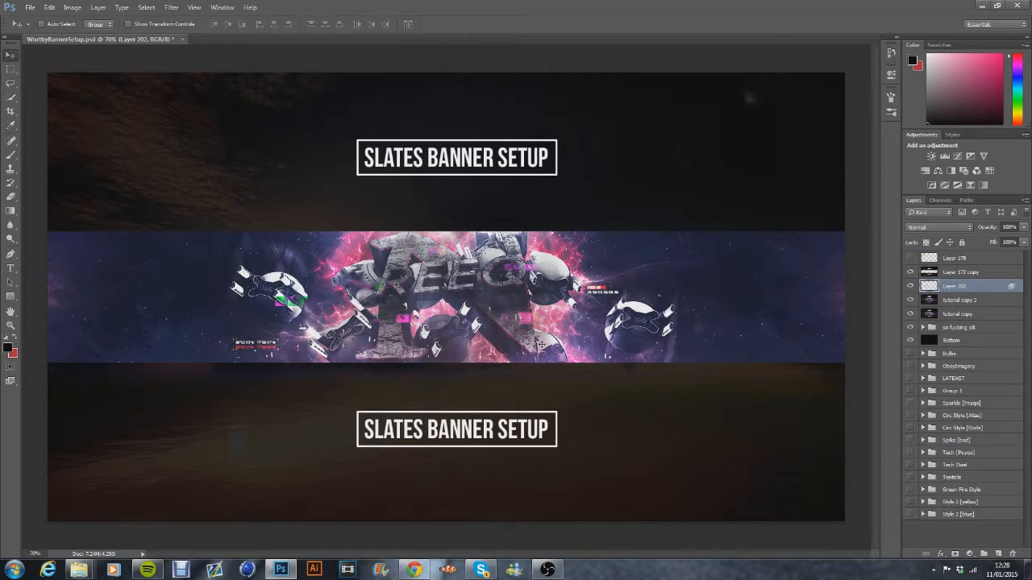
key("Right")
key("Right")
key("Right")
key("Right")
key("Right")
key("Right")
key("Right")
key("Right")
key("Right")
key("Right")
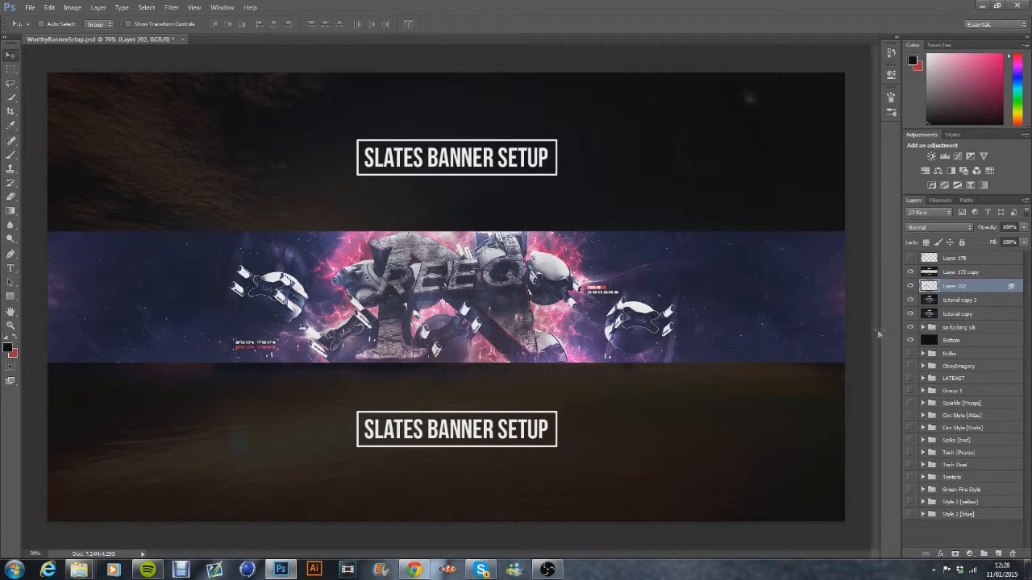
Merge the strip layer with the two tutorial copy layers and duplicate the merged layer.
left_click(962, 314, "shift")
right_click(962, 314)
left_click(921, 436)
key("ctrl+j")
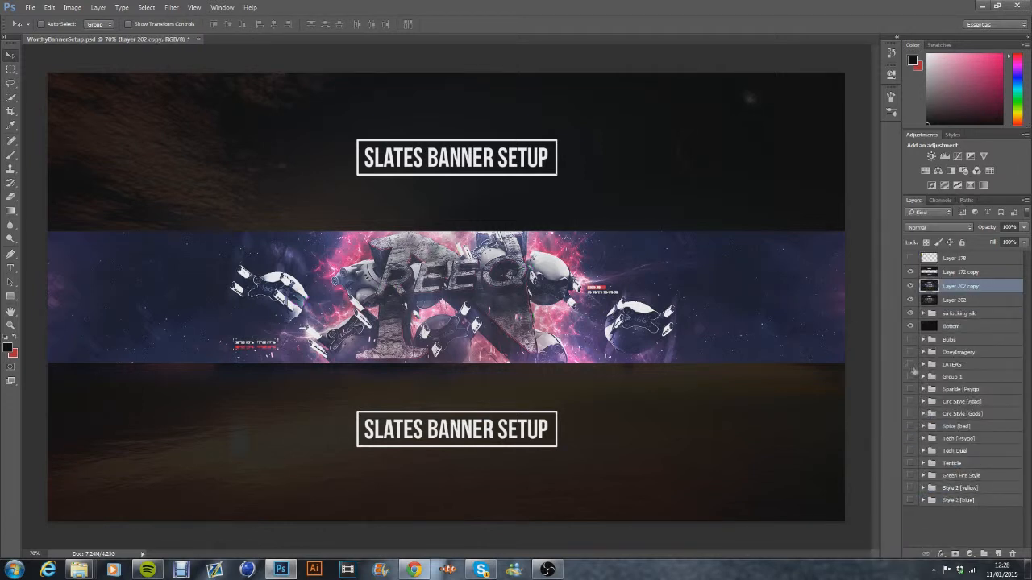
Apply a Gaussian Blur with a 0.3 pixel radius to the Layer 202 copy layer.
mouse_move(547, 570)
left_click(171, 7)
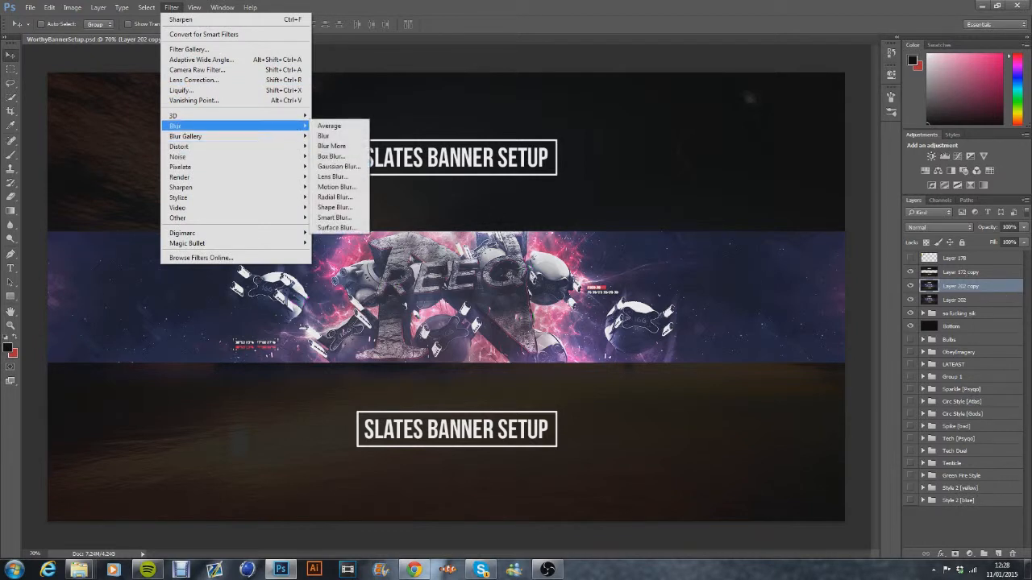
left_click(338, 166)
type("0.3")
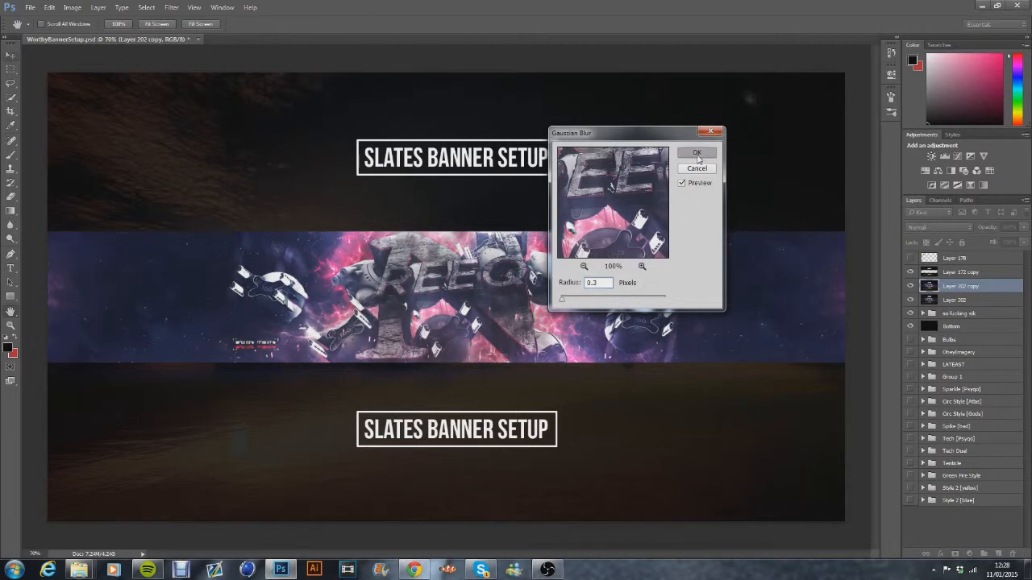
left_click(697, 153)
Erase parts of the blurred layer with a larger soft eraser at varying opacities, ending at 24%.
left_click(10, 197)
left_click(57, 26)
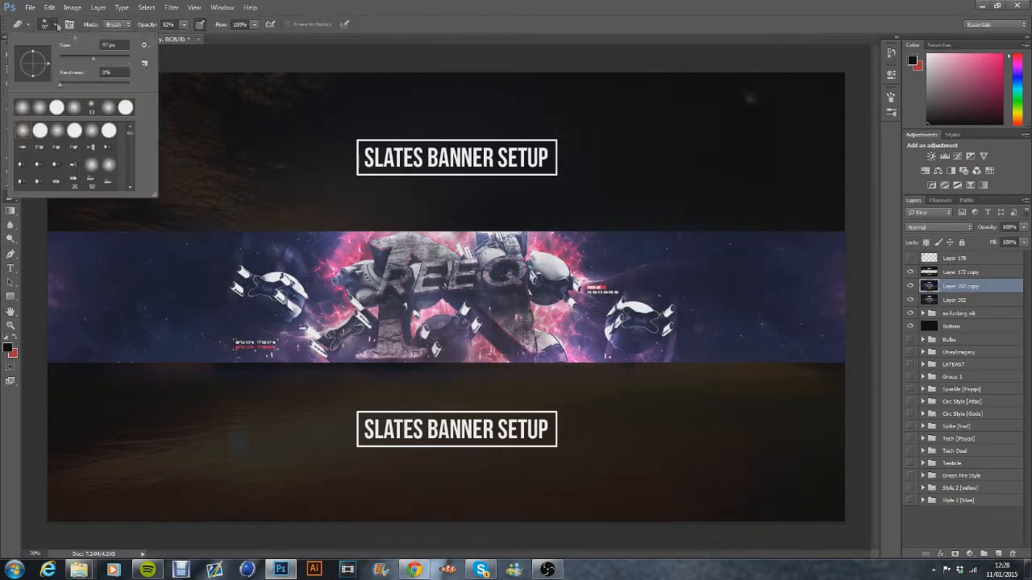
left_click(54, 25)
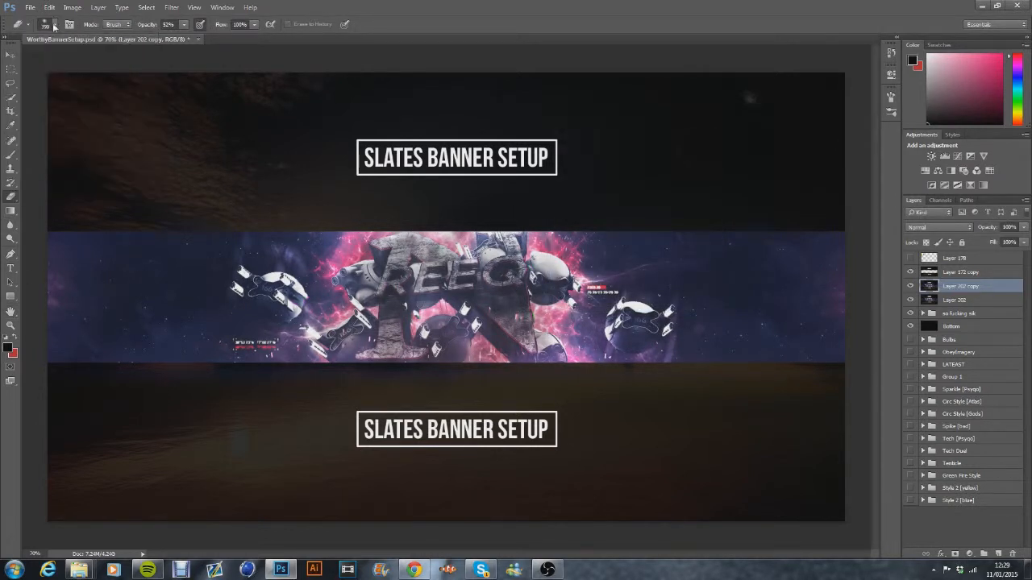
left_click(184, 25)
left_click_drag(184, 33, 220, 39)
left_click(184, 27)
key("Return")
left_click(184, 24)
left_click_drag(186, 38, 162, 39)
key("Return")
left_click(183, 25)
left_click_drag(182, 40, 173, 40)
left_click(183, 26)
key("Return")
key("v")
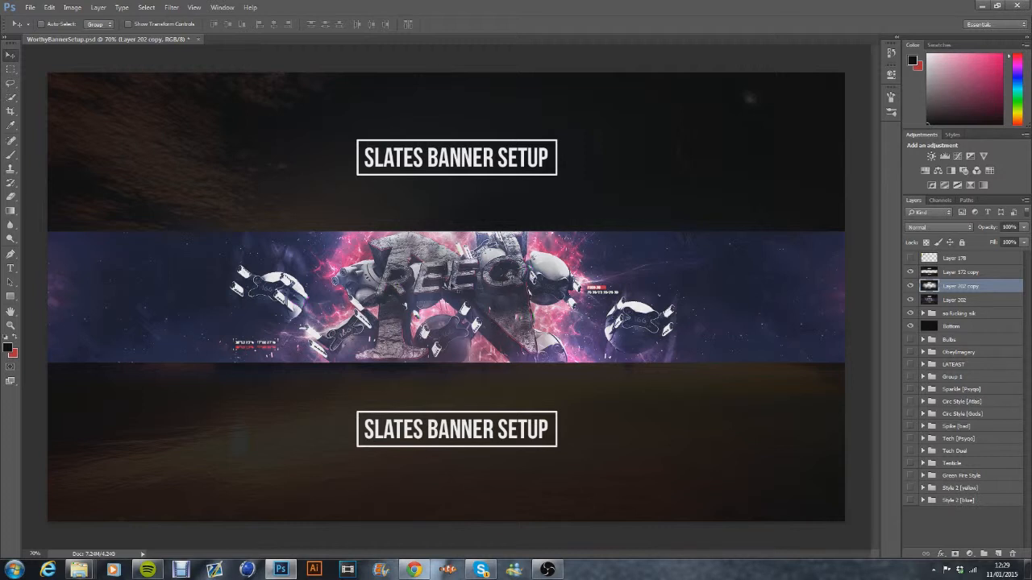
Merge the partly erased blurred layer with Layer 202 and duplicate the result.
left_click(952, 301, "shift")
right_click(952, 301)
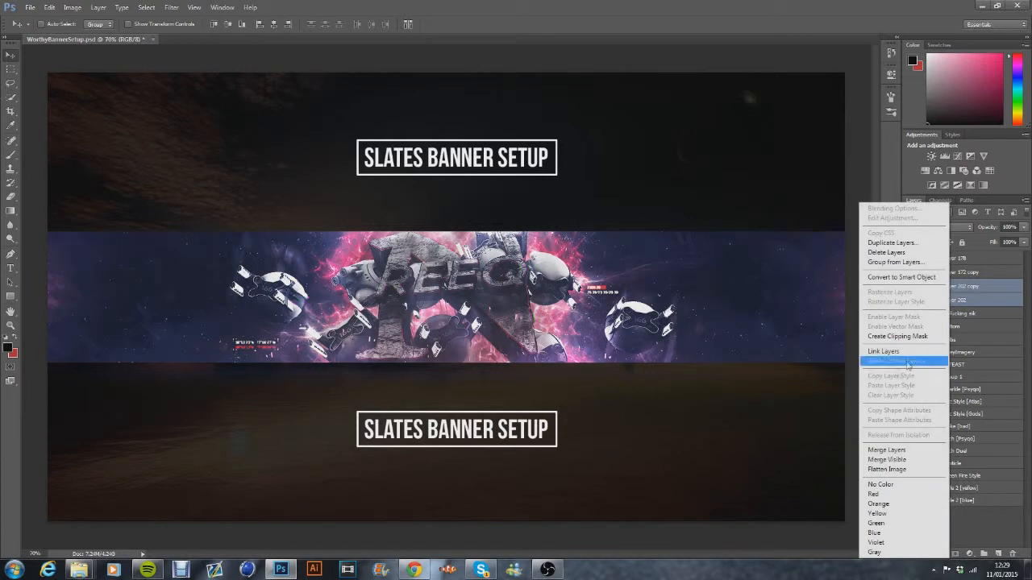
left_click(909, 447)
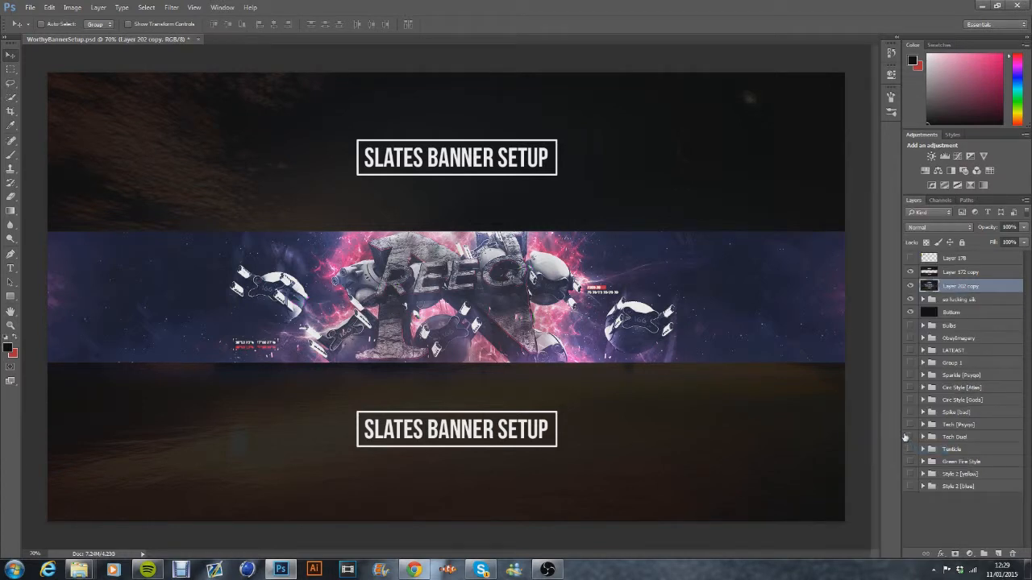
key("ctrl+j")
Apply the Sharpen filter to the Layer 202 copy 3 layer and partly erase it at 24% eraser opacity.
left_click(176, 8)
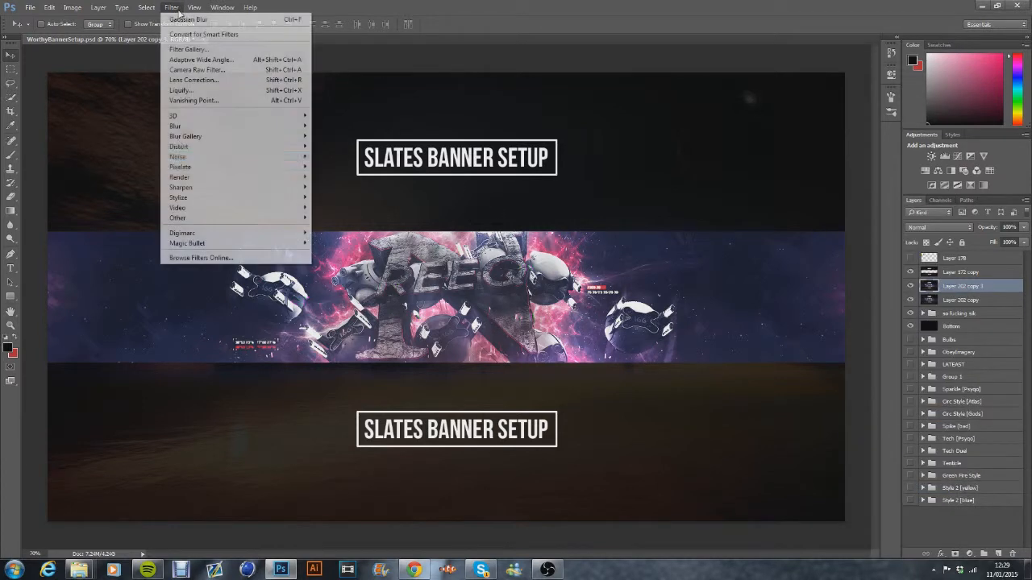
mouse_move(195, 189)
left_click(338, 198)
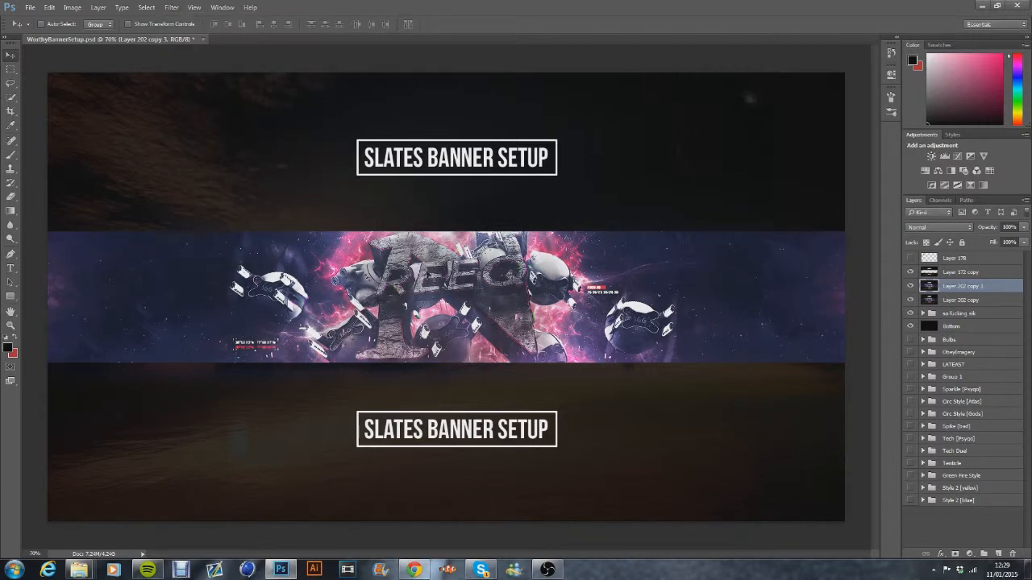
key("e")
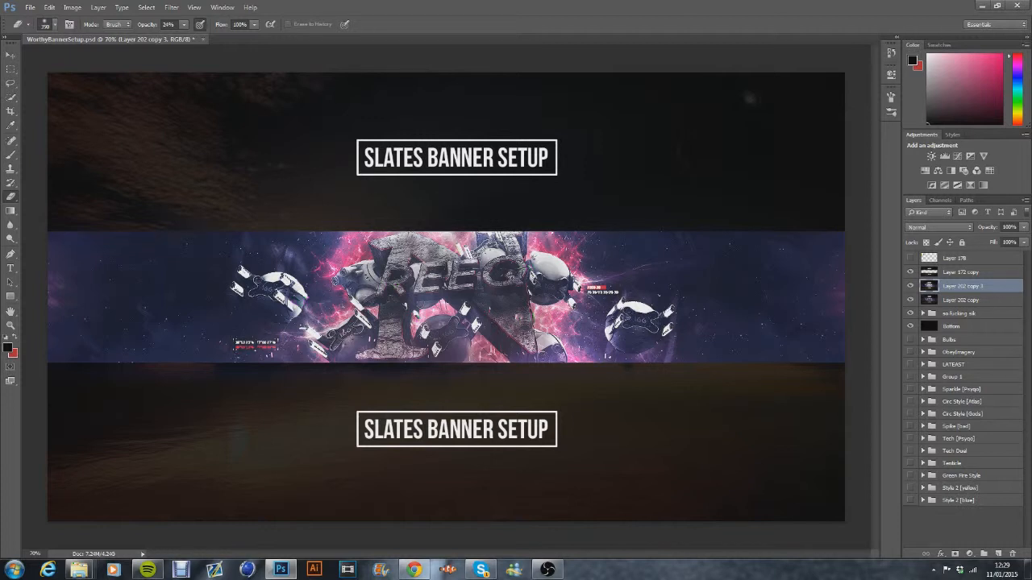
left_click(11, 57)
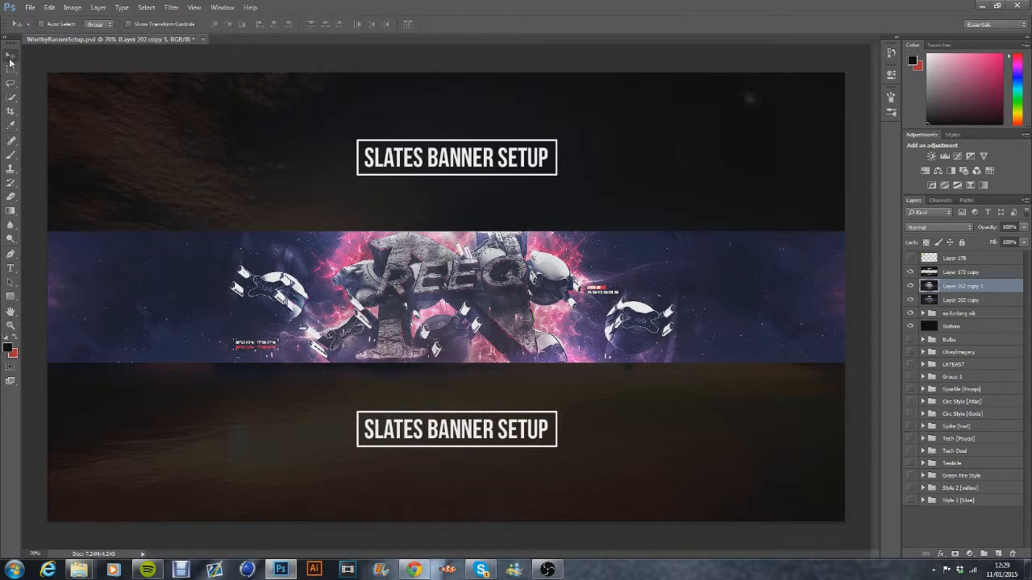
Merge the partly erased sharpened layer with Layer 202 copy and duplicate the merged layer.
right_click(961, 301)
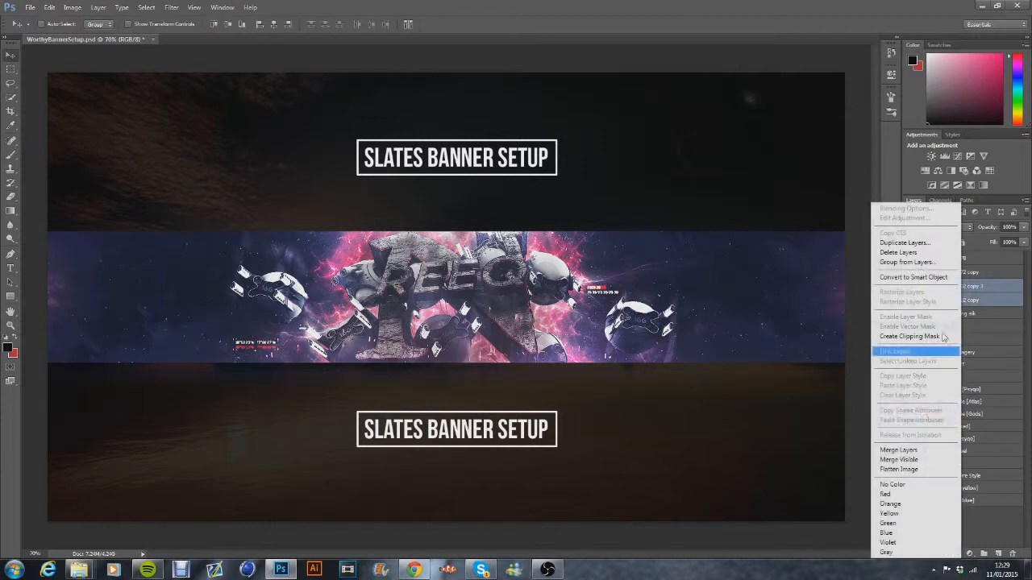
left_click(887, 454)
key("ctrl+j")
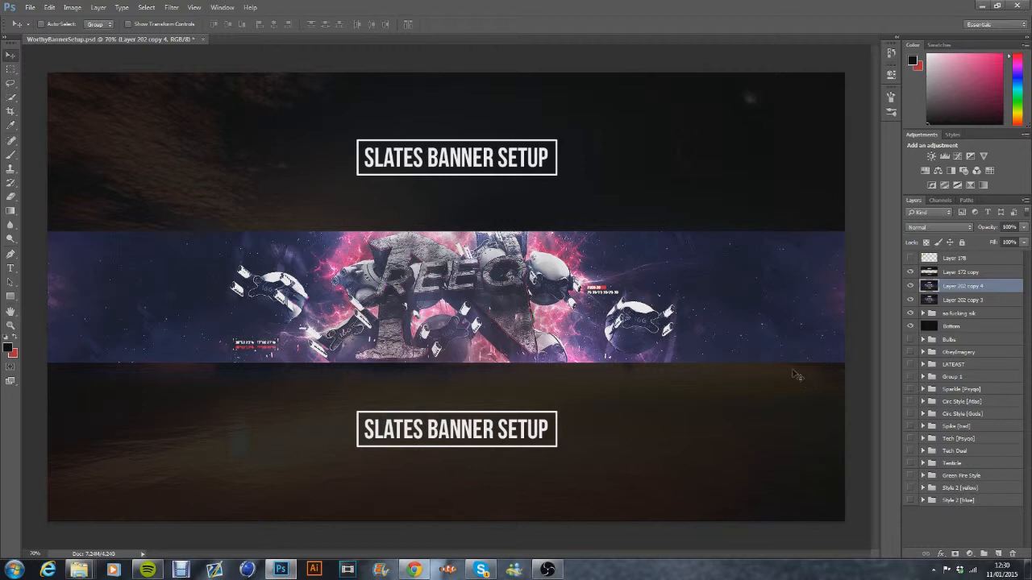
Add a new layer and choose a pink brush colour sampled from the glow beside the REEQ artwork.
left_click(999, 554)
left_click(16, 341)
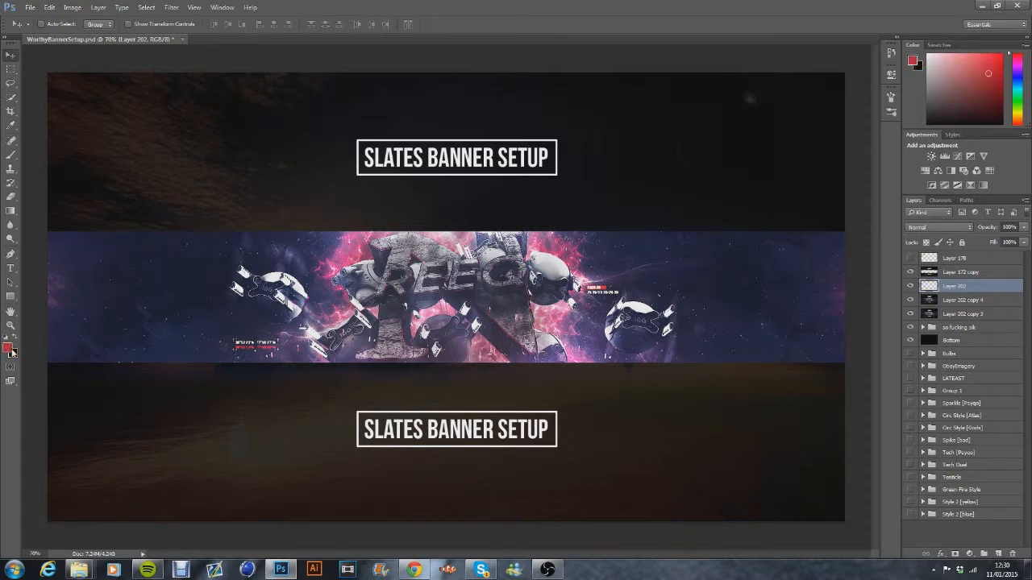
left_click(14, 343)
left_click(8, 347)
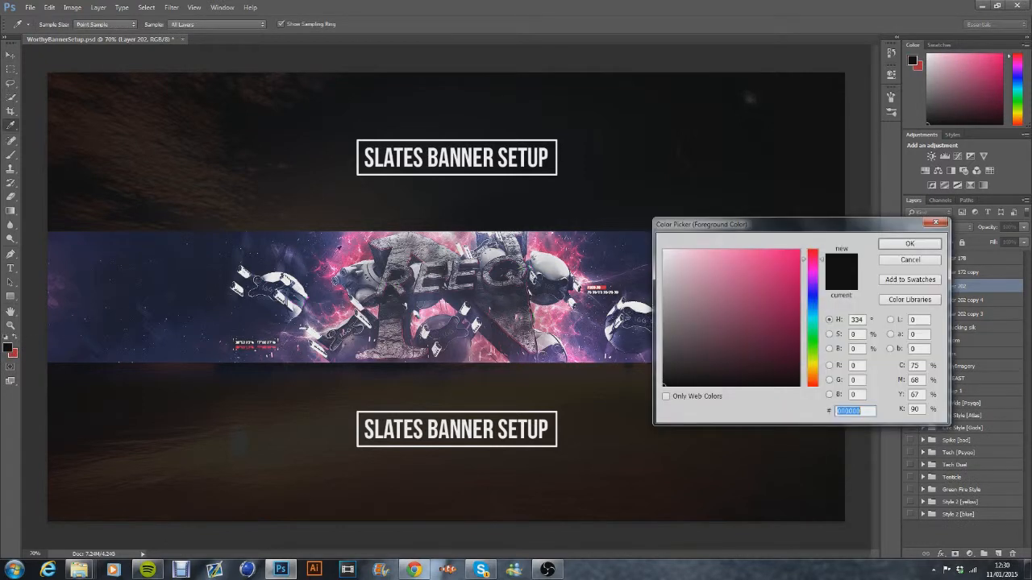
left_click(353, 252)
left_click(908, 244)
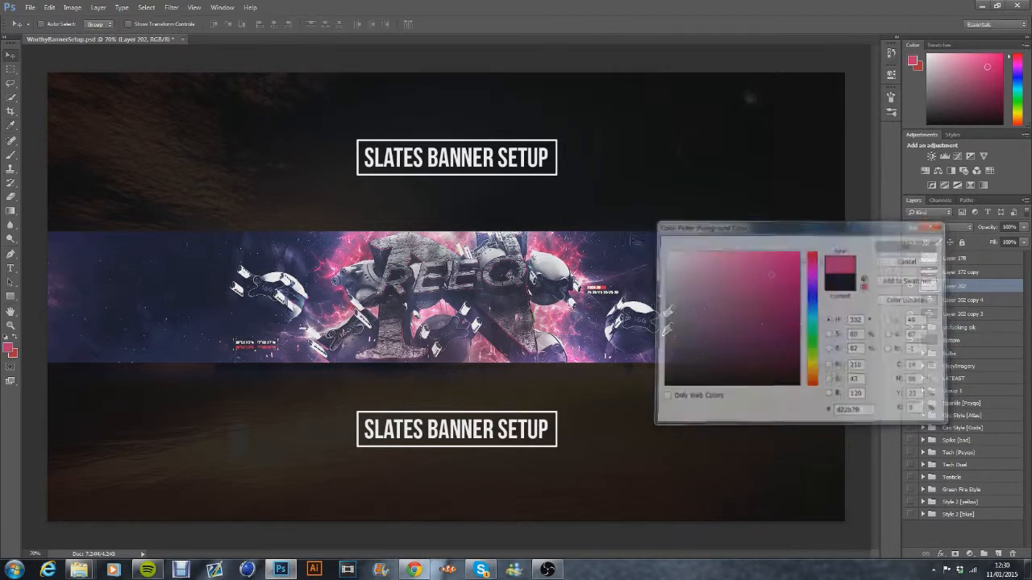
left_click(10, 154)
left_click(9, 349)
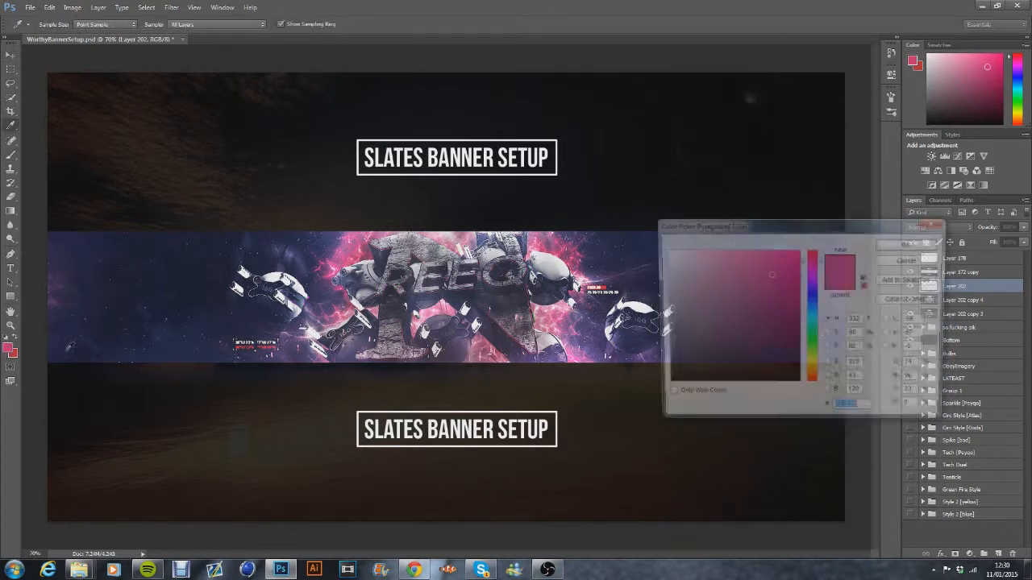
left_click(359, 252)
left_click(356, 253)
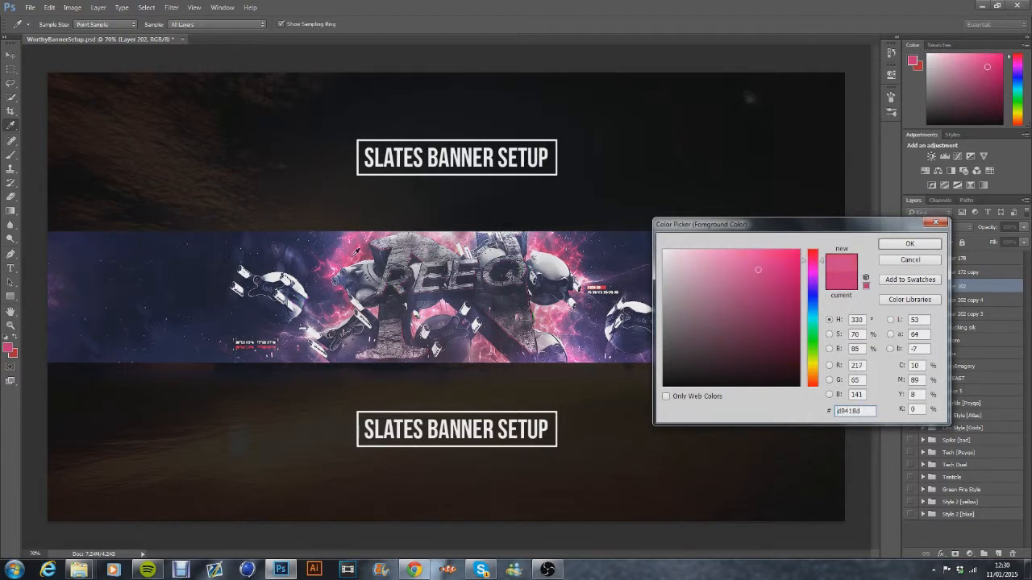
left_click(845, 281)
left_click(882, 246)
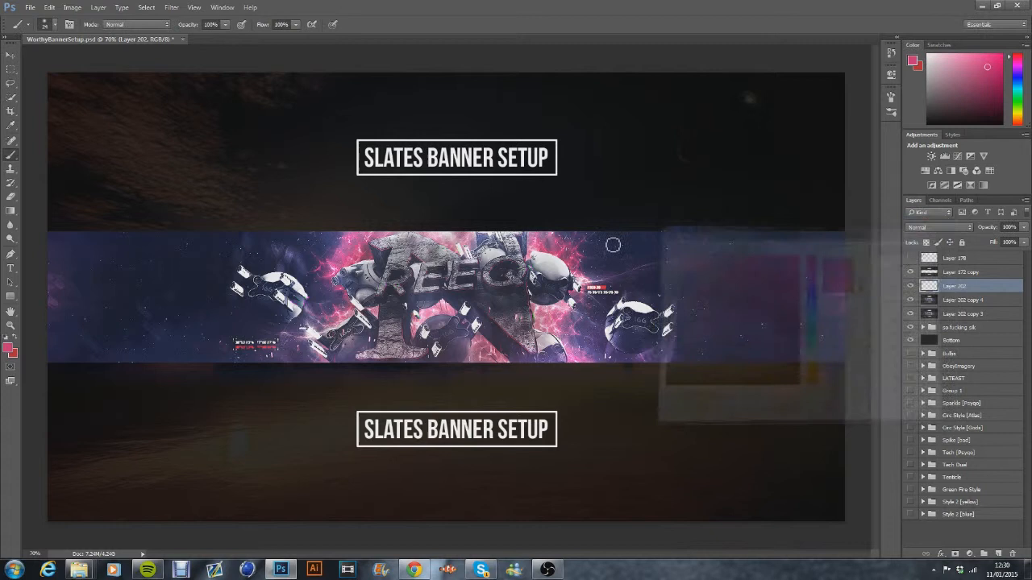
Paint a soft pink glow over the central artwork on the new layer with a very large brush of about 1363 px.
left_click(50, 24)
left_click_drag(114, 62, 128, 63)
key("Return")
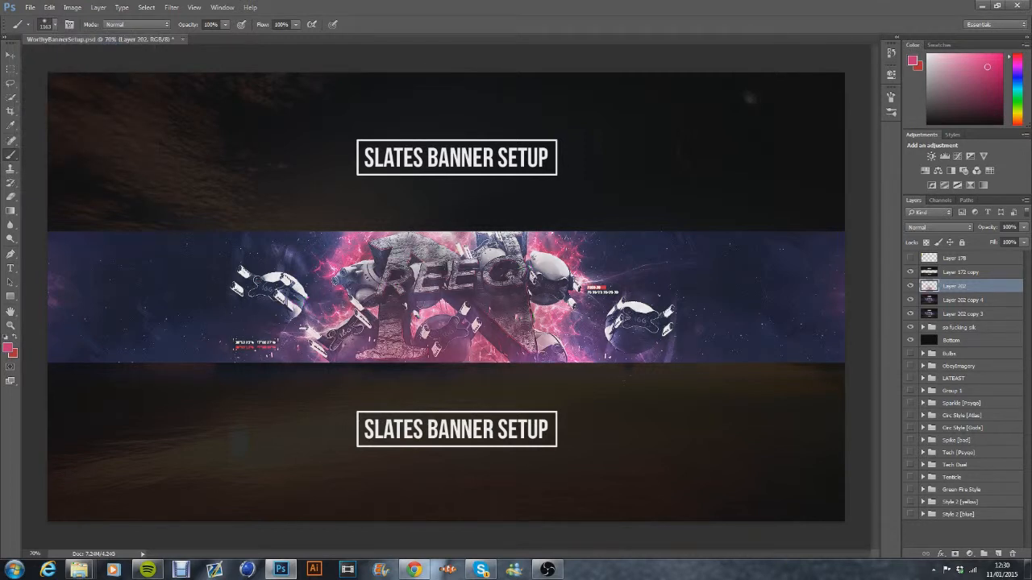
left_click(8, 56)
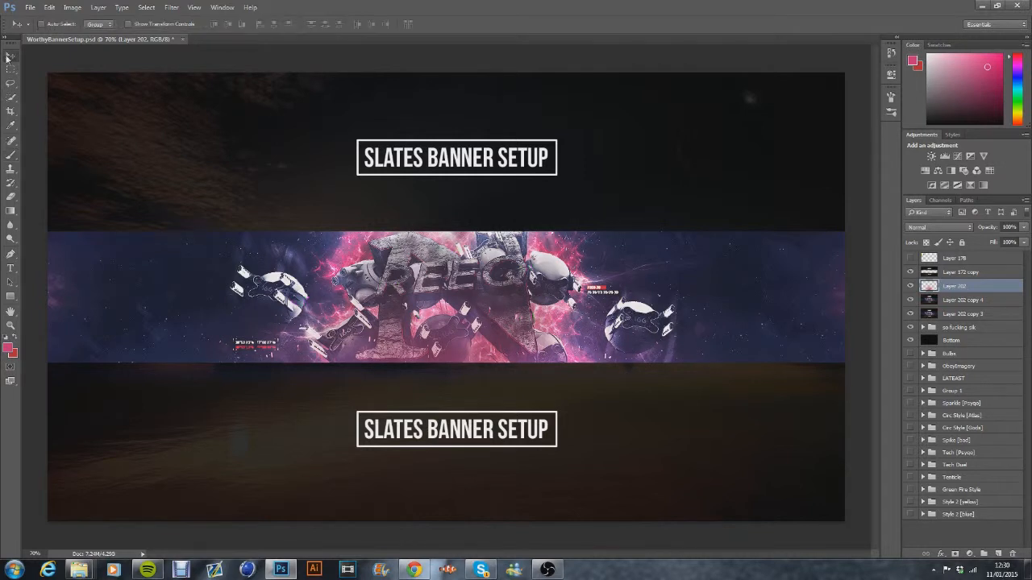
Reduce the pink layer's opacity to a faint tint, comparing the banner with that layer hidden and shown.
left_click_drag(991, 231, 940, 229)
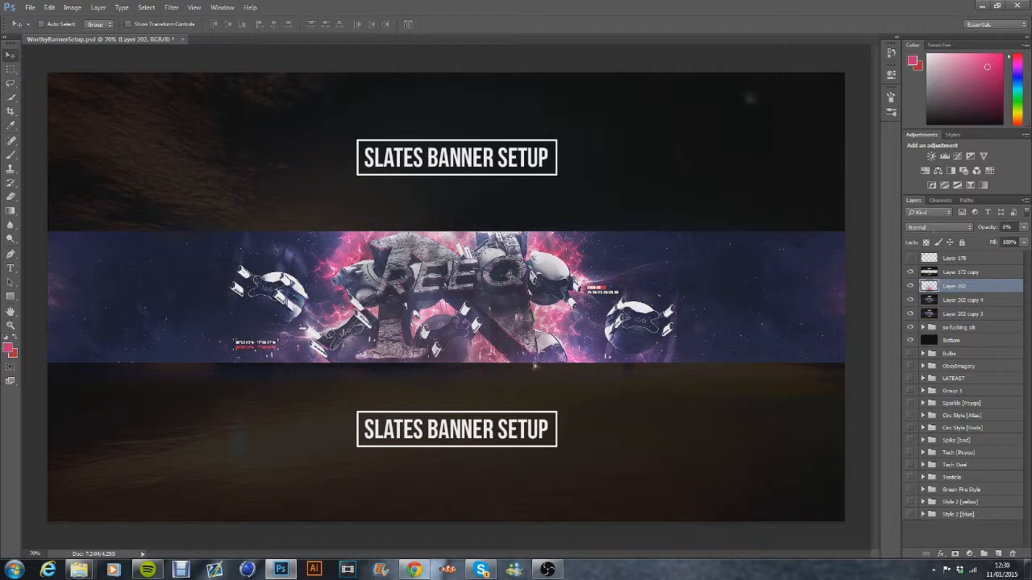
left_click(908, 287)
left_click(909, 286)
left_click(910, 286)
left_click(910, 286)
left_click_drag(989, 231, 996, 232)
Add a new layer and paint a soft near-white glow just above the REEQ artwork with the very large brush.
left_click(998, 554)
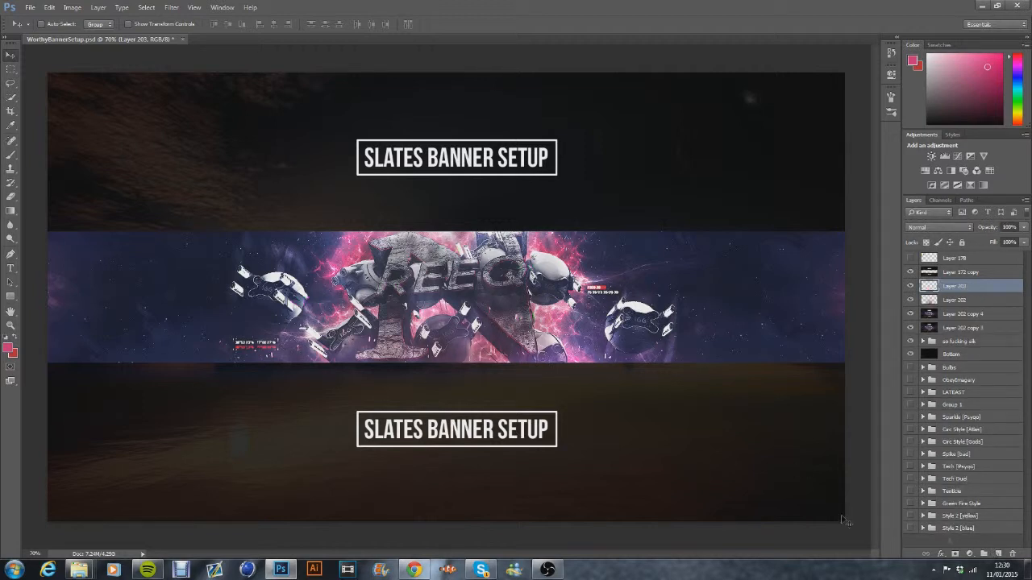
left_click(11, 352)
left_click(663, 251)
key("Return")
left_click(11, 158)
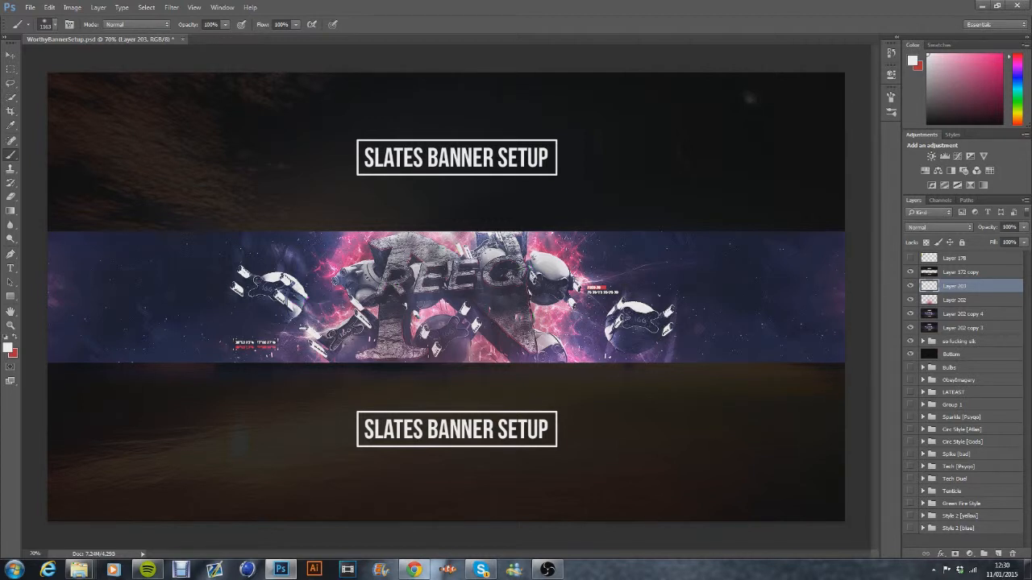
left_click(435, 203)
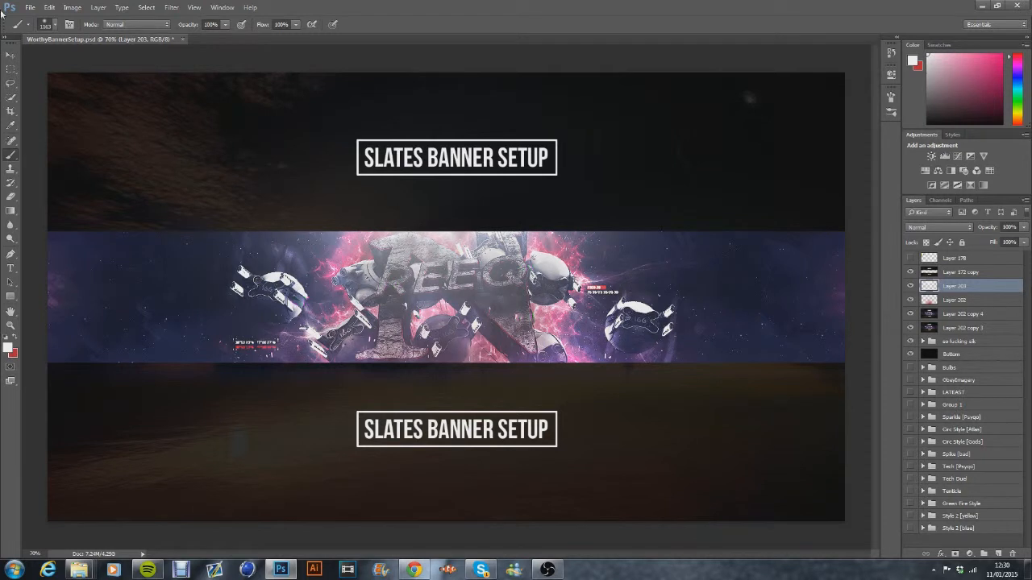
Reduce the opacity of the near-white glow layer to a very faint tint.
left_click(11, 54)
left_click_drag(990, 230, 936, 231)
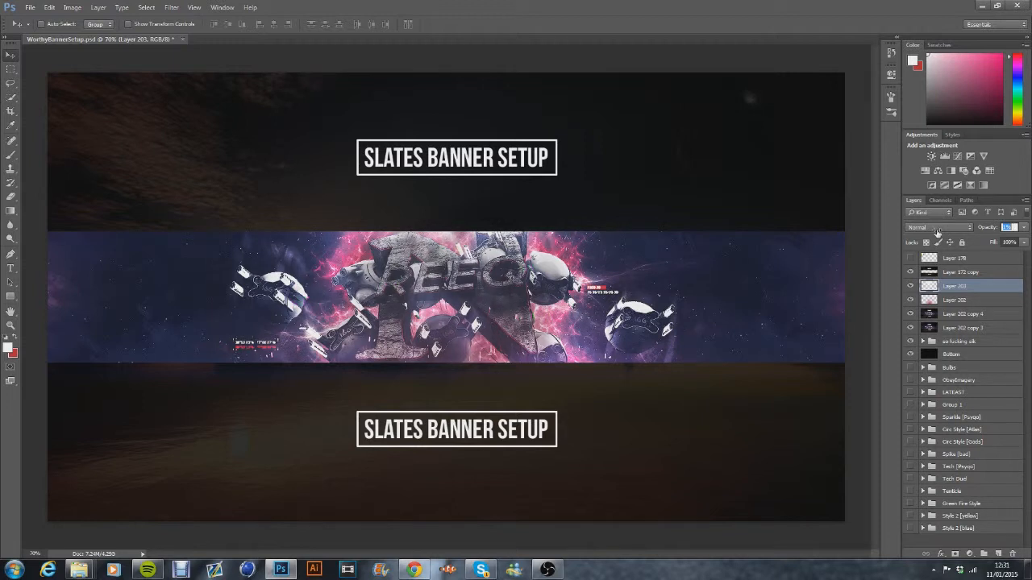
left_click(937, 231)
left_click(982, 229)
left_click(991, 230)
key("Return")
Merge the two glow layers with Layer 202 copy 4 and Layer 202 copy 3, and duplicate the merged layer.
left_click(961, 328, "shift")
right_click(964, 328)
left_click(925, 450)
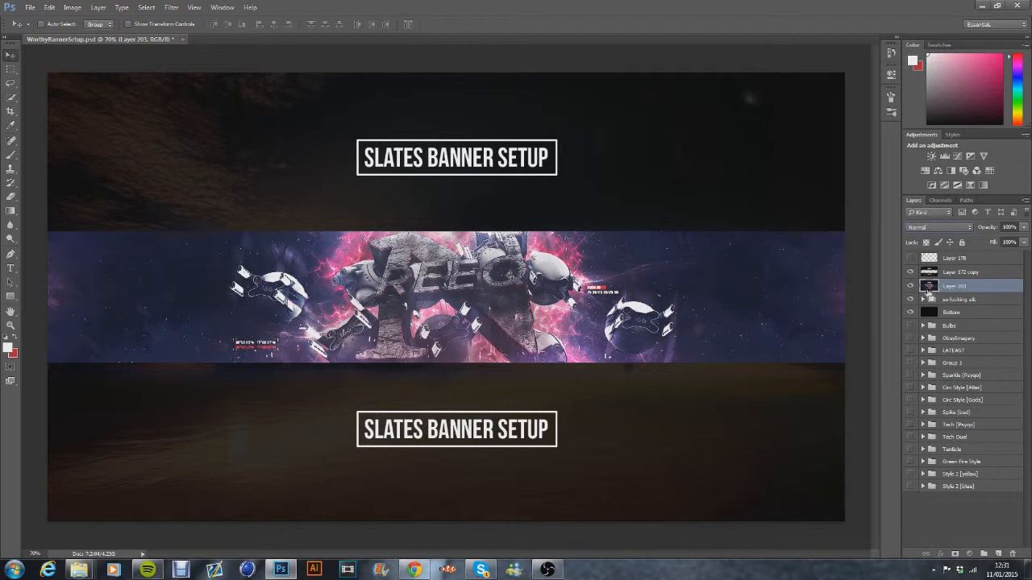
right_click(958, 287)
left_click(990, 290)
key("ctrl+j")
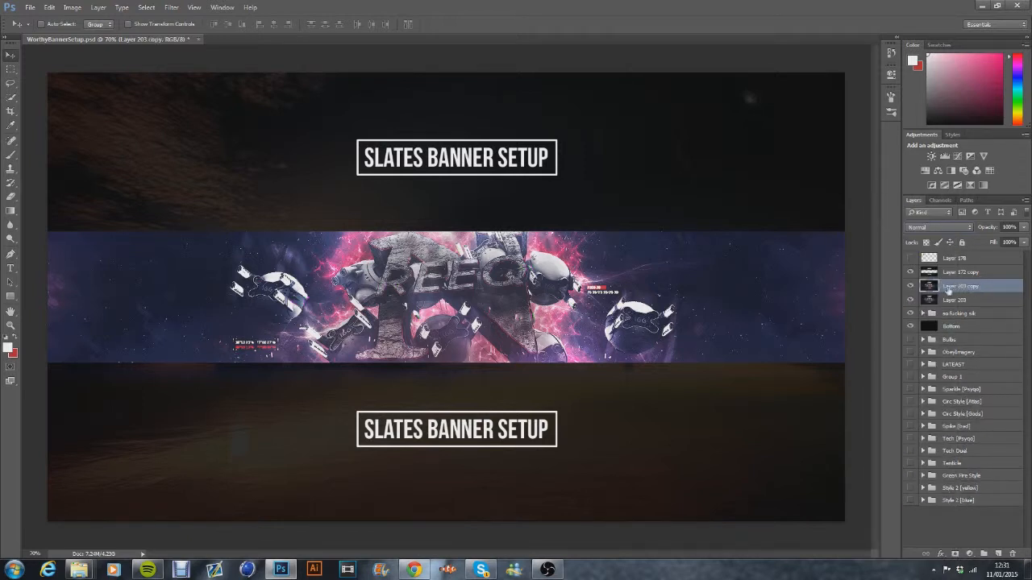
Open the Magic Bullet PhotoLooks filter for the duplicated layer.
left_click(172, 7)
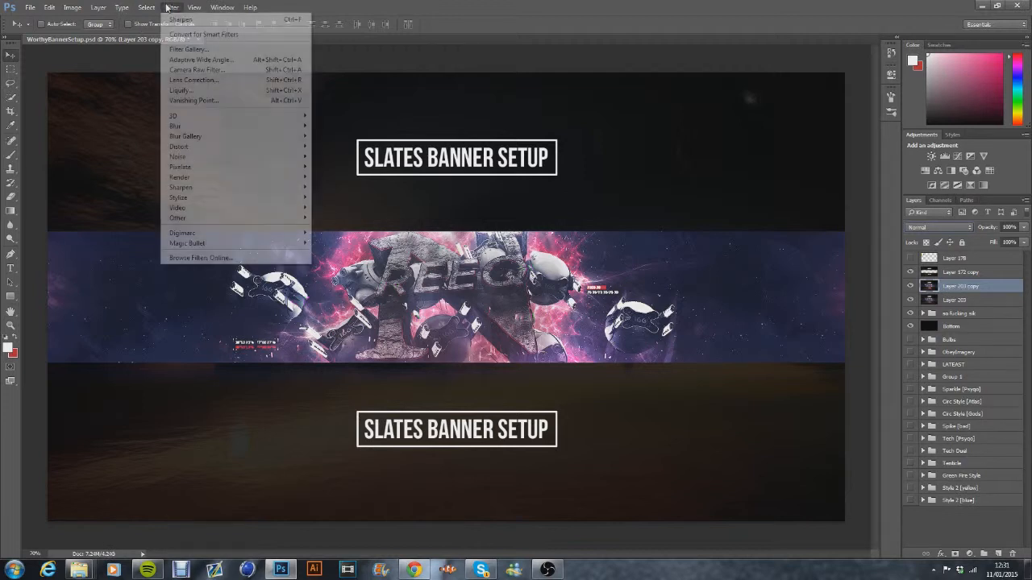
mouse_move(215, 243)
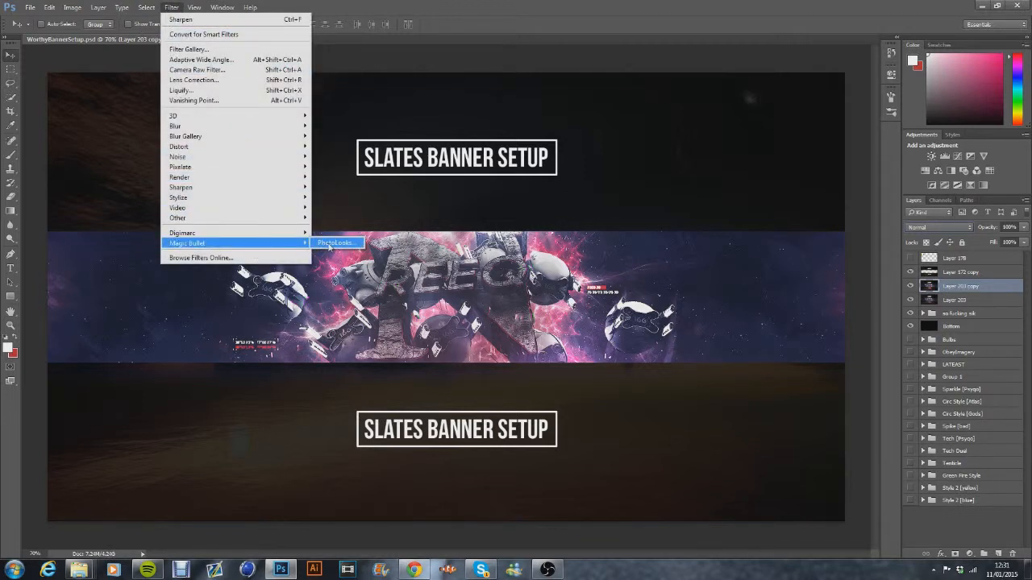
left_click(318, 244)
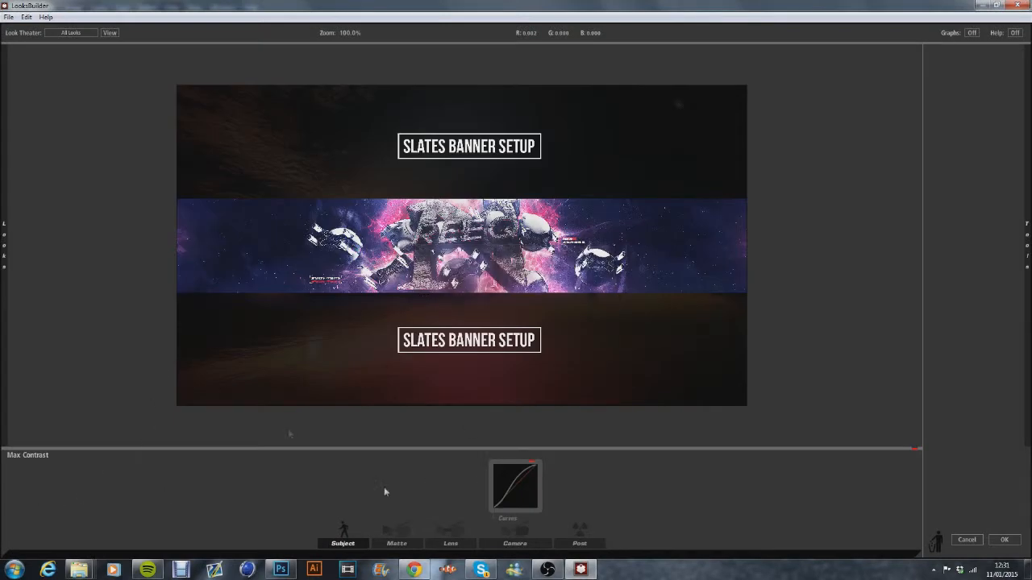
Switch to Chrome, search YouTube for "magic bullet looks download", look over the results and return to LooksBuilder.
left_click(415, 570)
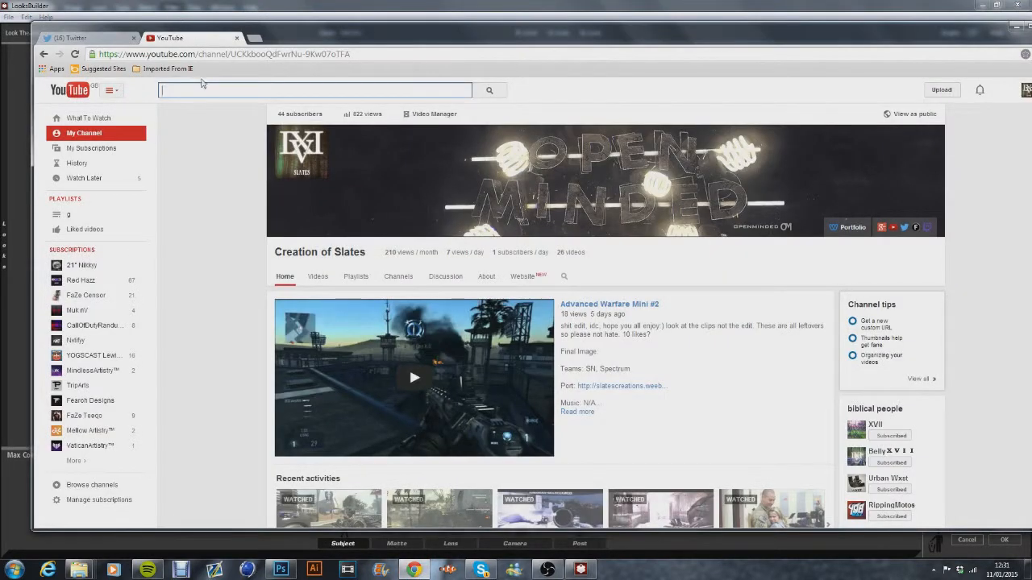
type("magic bul")
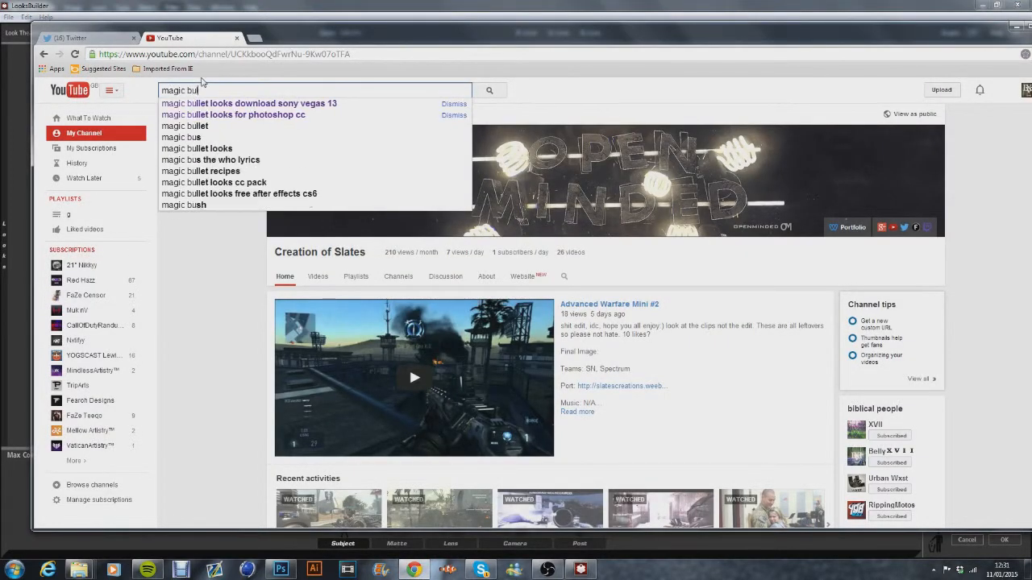
type("let looksd")
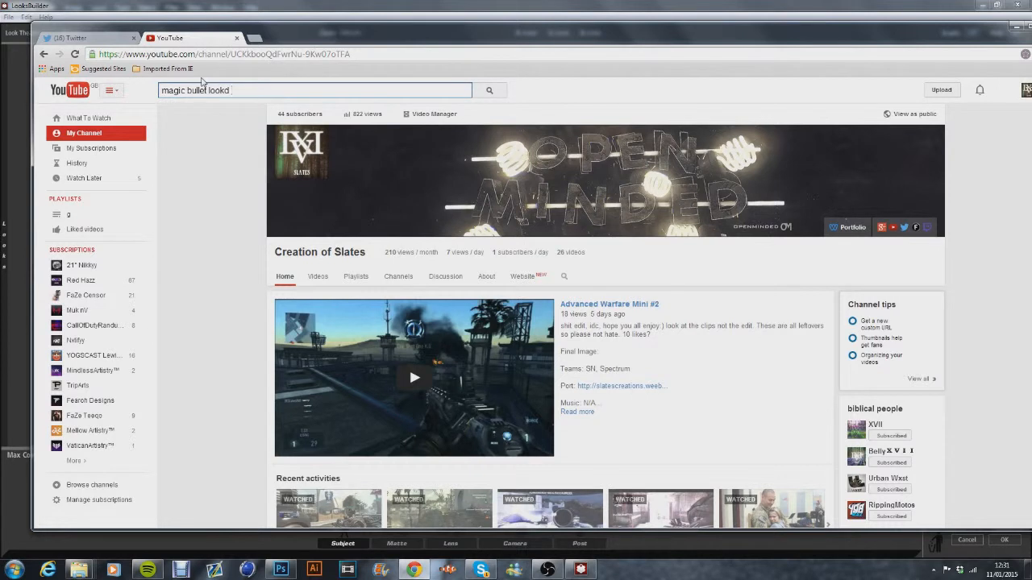
key("BackSpace")
type("down")
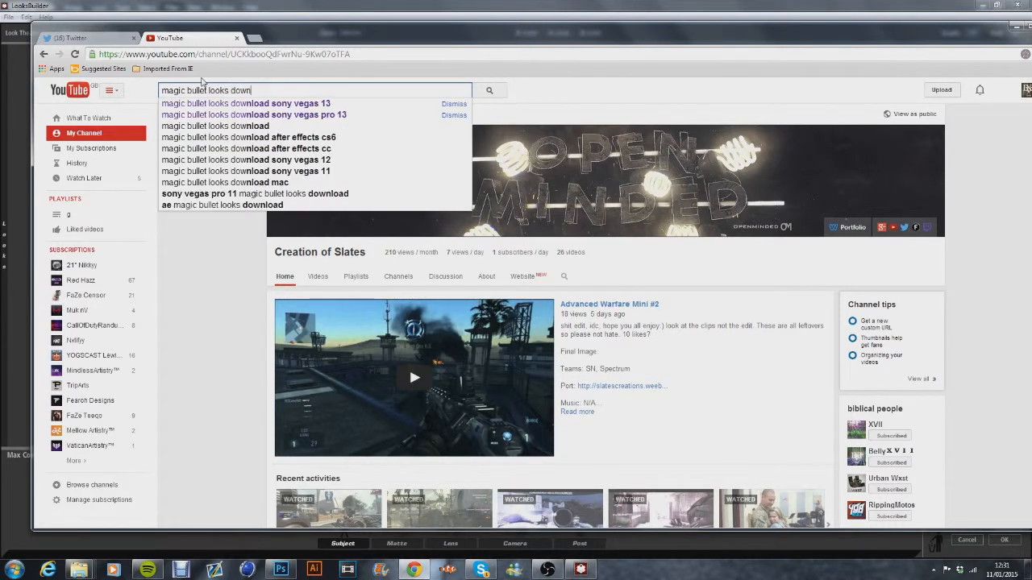
type("load")
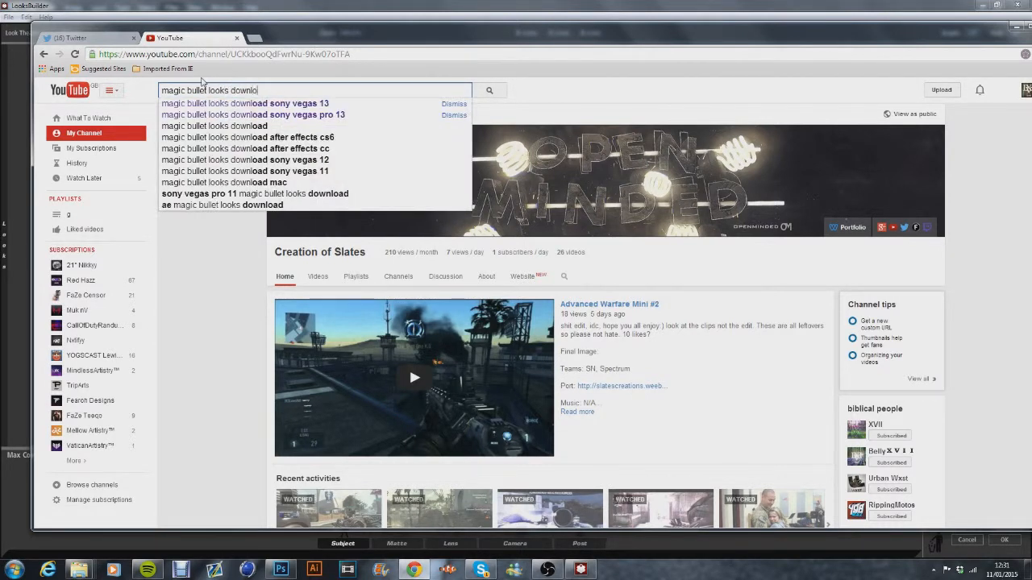
key("Return")
scroll(476, 313, "down", 5)
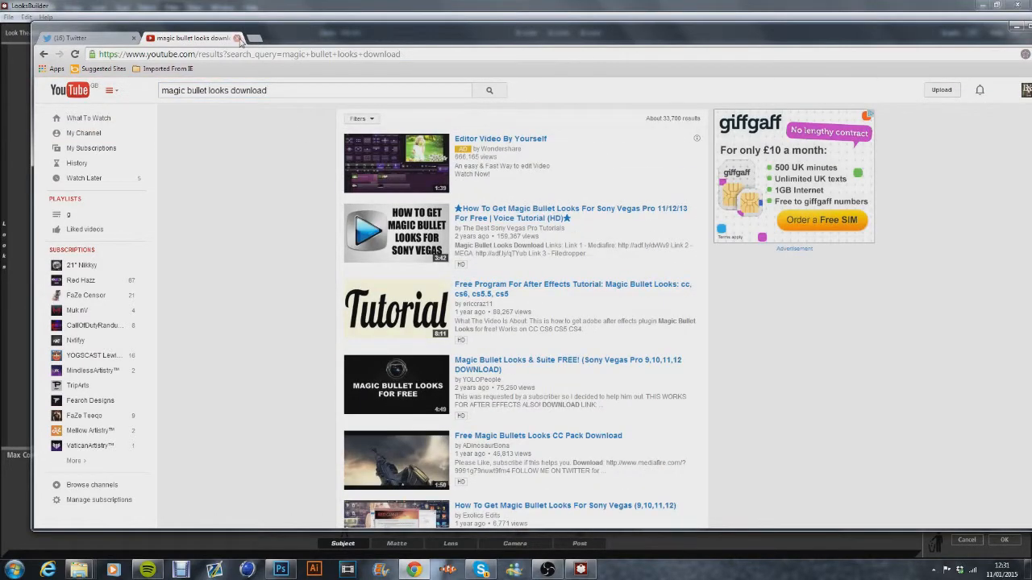
key("ctrl+Tab")
left_click(472, 6)
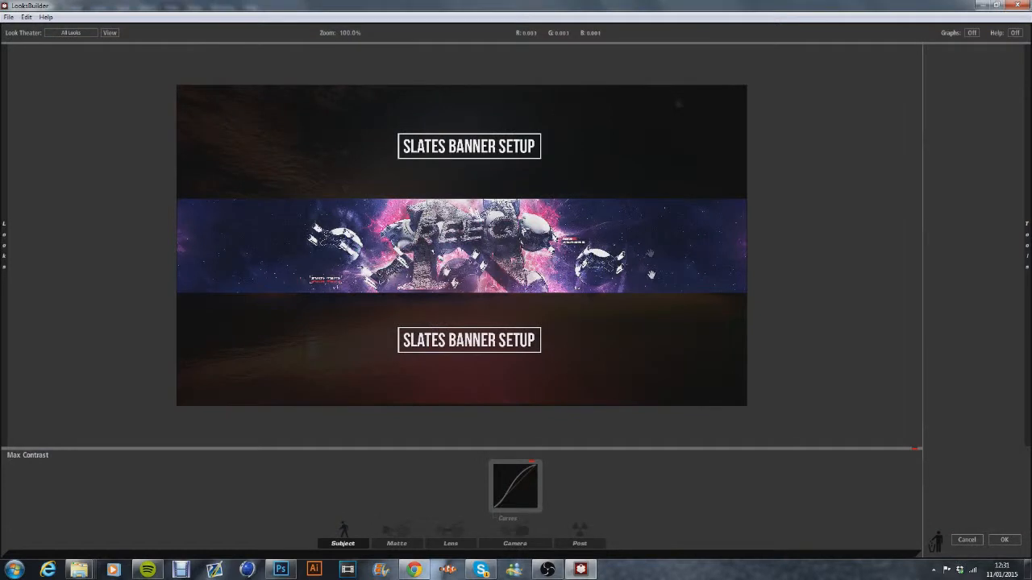
Choose the Subtle Film look from the Stock Emulation presets.
mouse_move(3, 246)
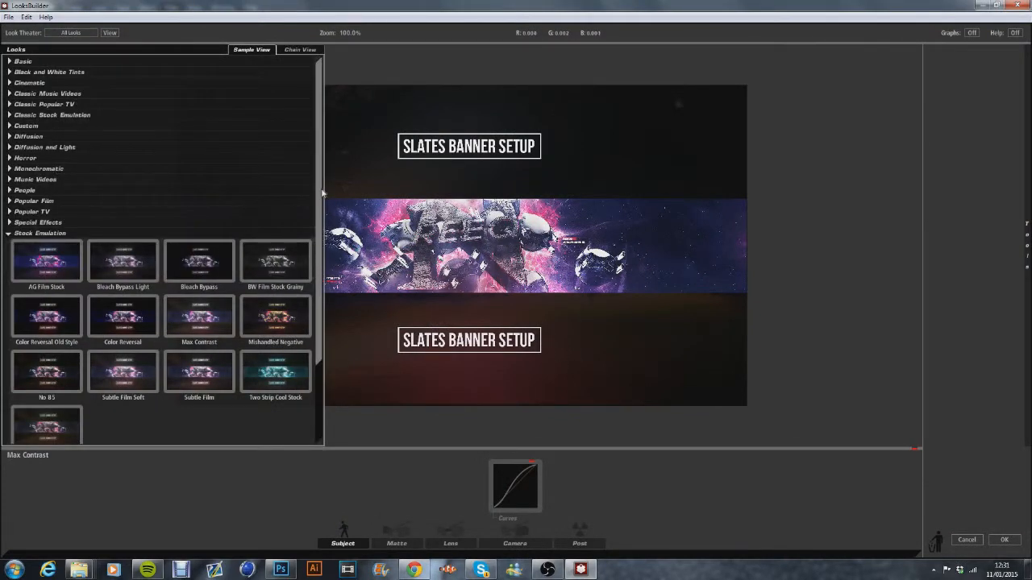
scroll(314, 241, "down", 3)
scroll(311, 298, "up", 2)
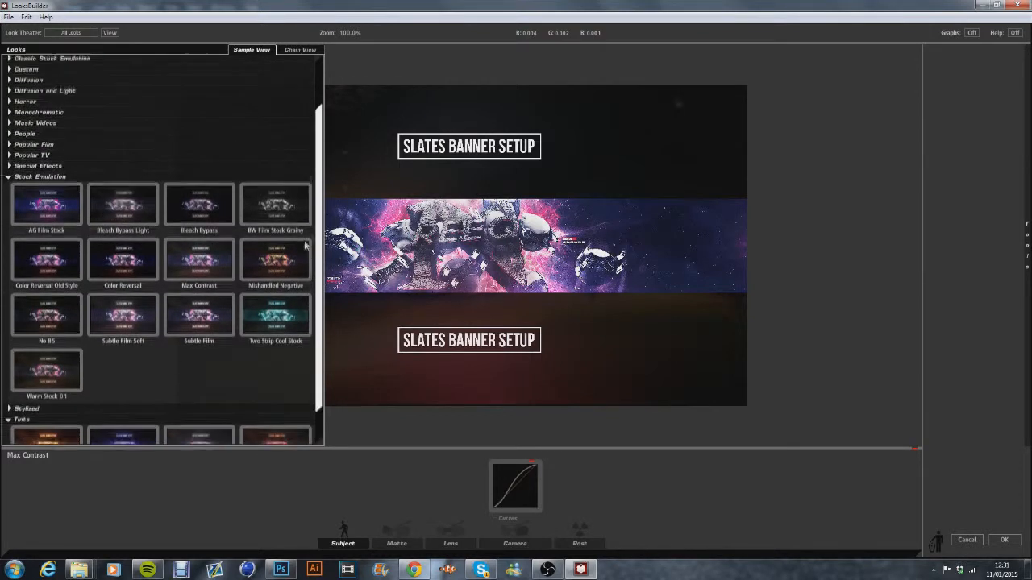
left_click(226, 320)
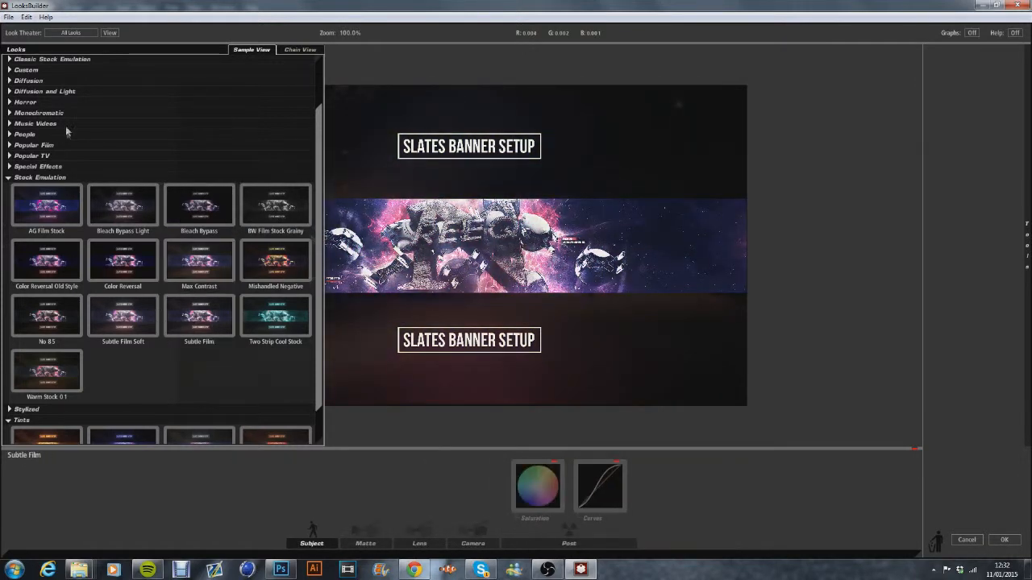
left_click(11, 113)
left_click(11, 113)
Look through the Matte and Subject tools and apply the chosen look to the duplicated layer.
mouse_move(1028, 248)
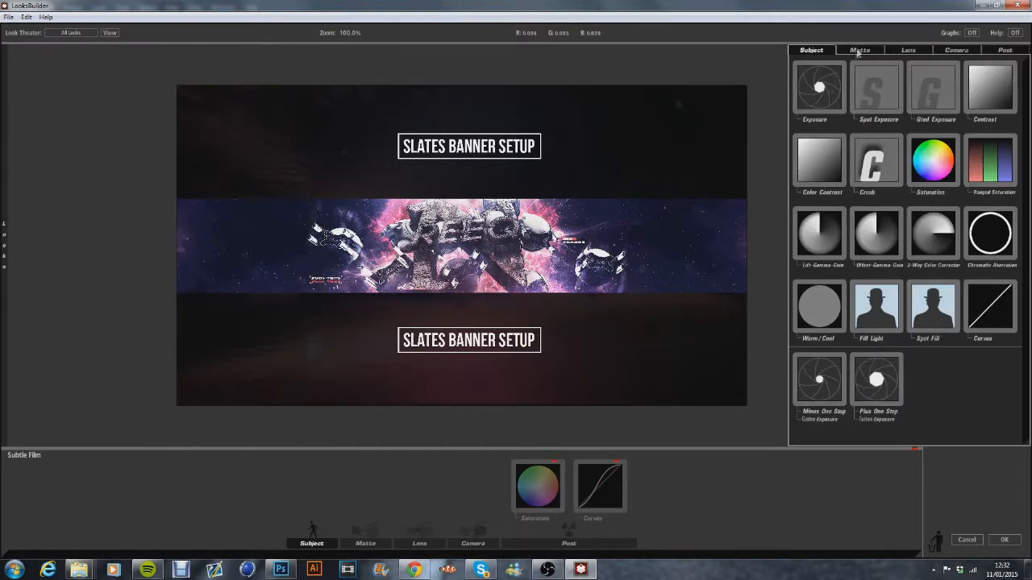
left_click(860, 50)
left_click(810, 50)
mouse_move(4, 274)
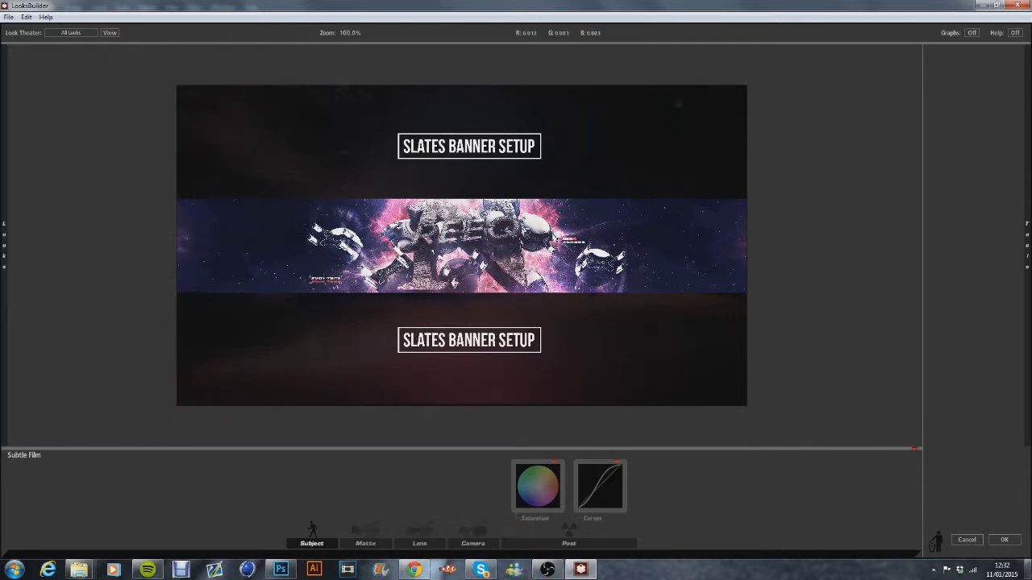
left_click(1004, 540)
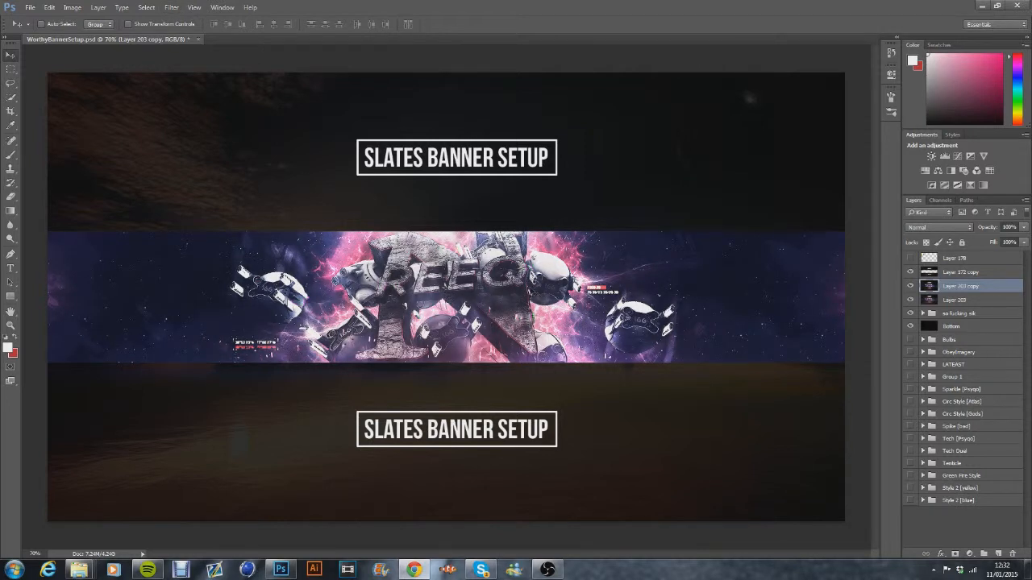
Lower the filtered layer's opacity to 62%, shrink the eraser brush and settle the layer's opacity at 46%.
left_click(974, 230)
type("62")
key("Return")
key("e")
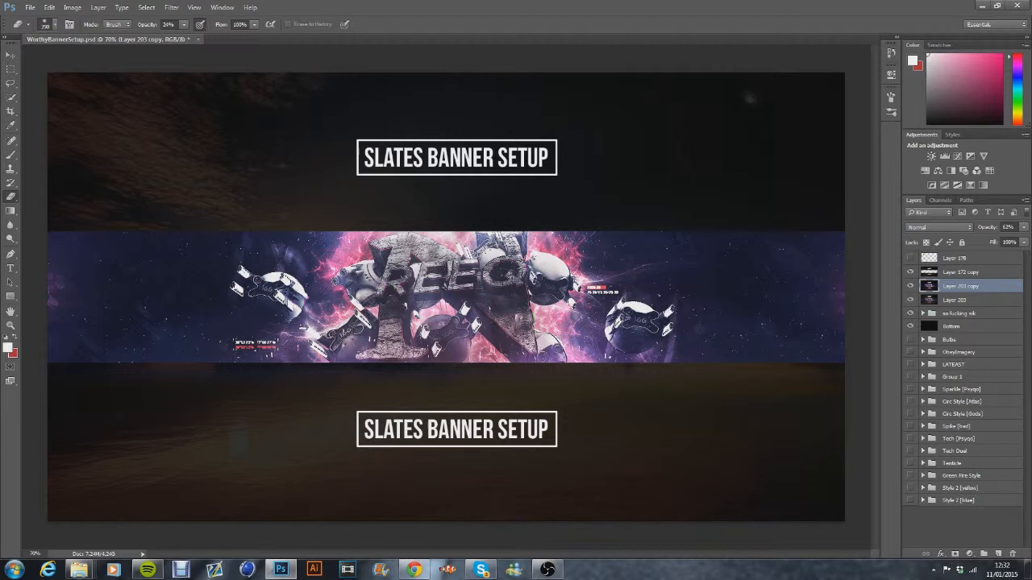
left_click(46, 24)
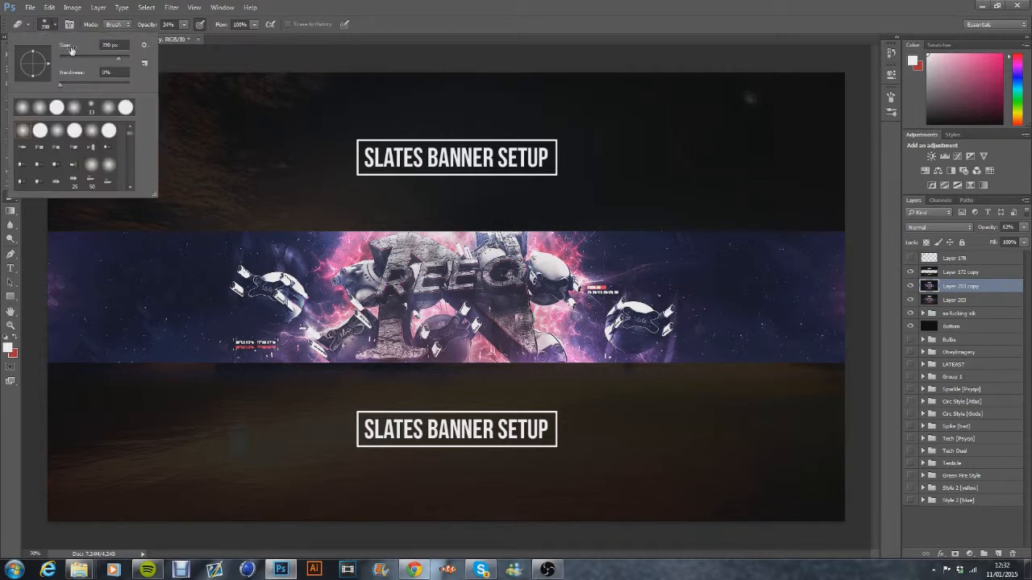
left_click(53, 25)
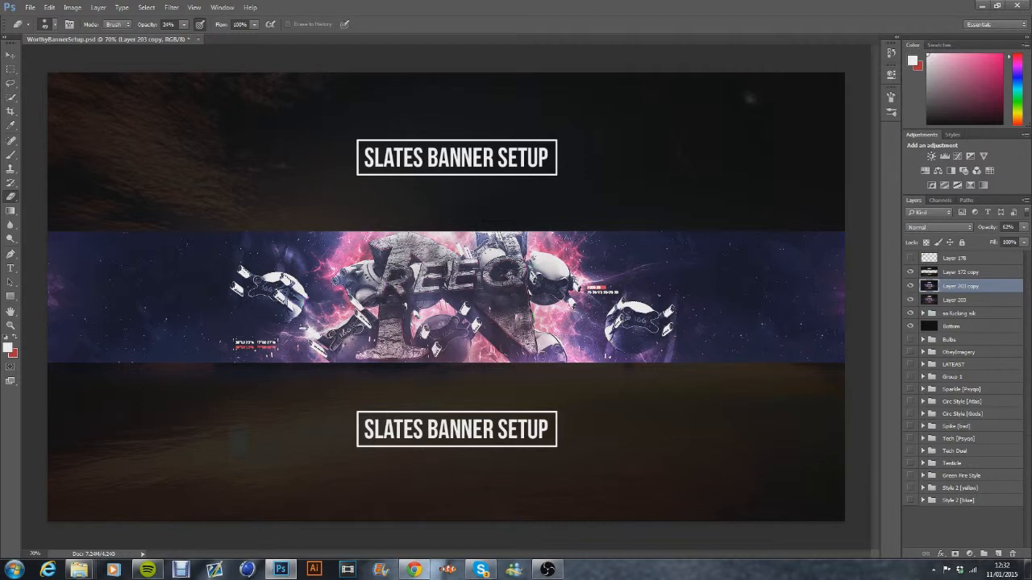
left_click(9, 57)
left_click(985, 228)
Merge Layer 203 copy with Layer 203 and duplicate the merged layer.
left_click(961, 300, "shift")
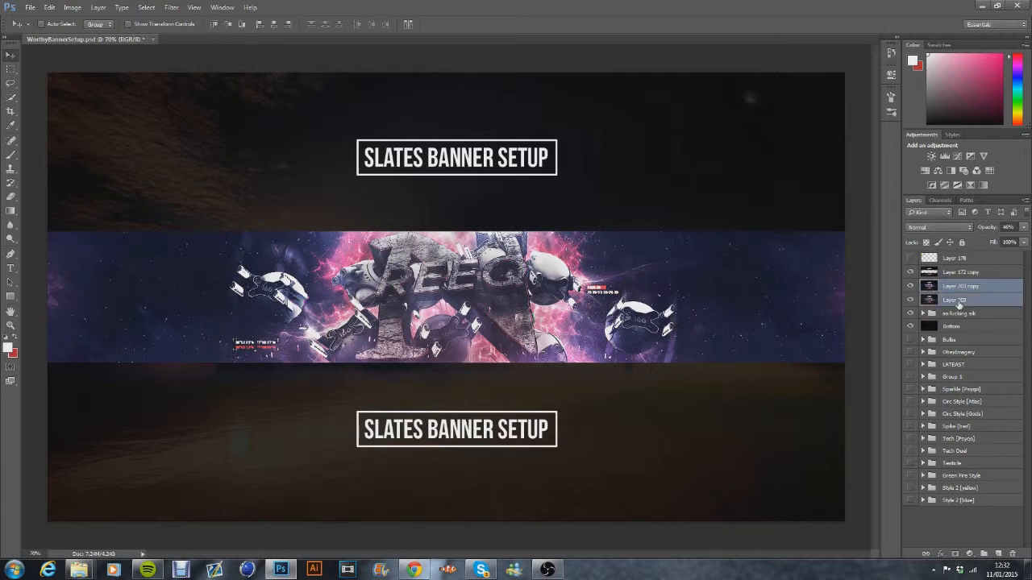
right_click(959, 300)
left_click(912, 451)
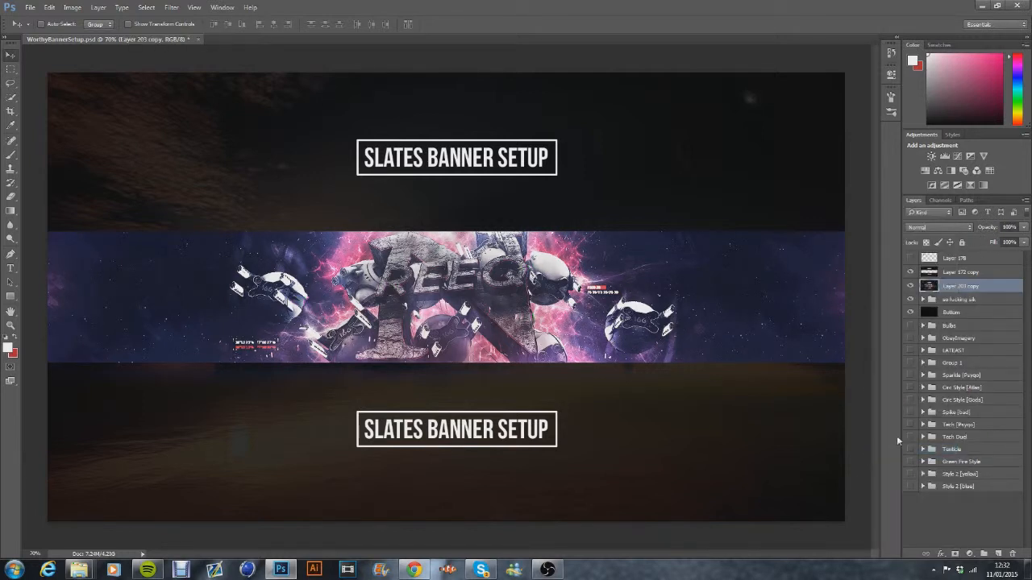
Select several small, narrow rectangles scattered over the central REEQ artwork, adding each to the same marquee selection.
key("m")
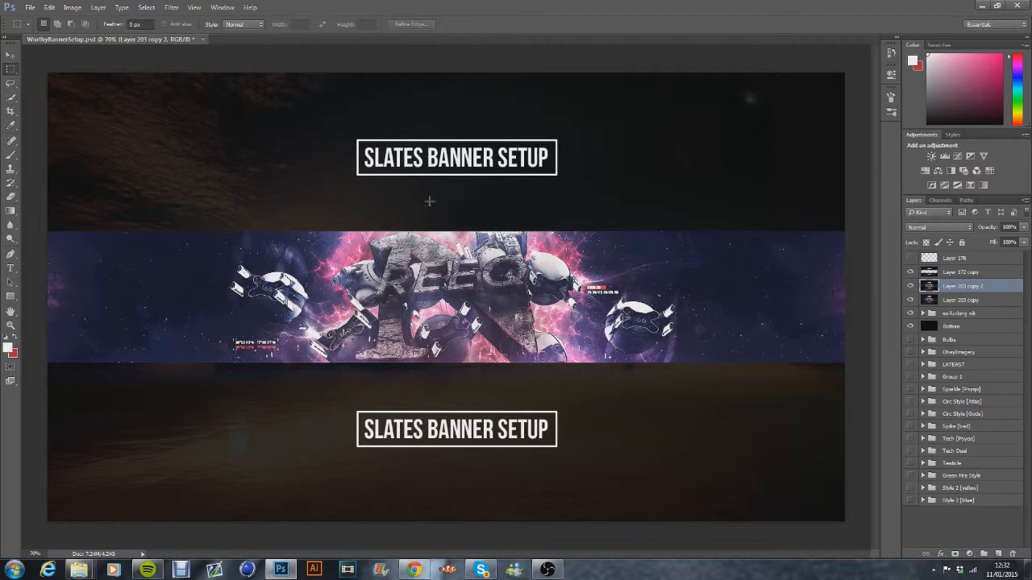
left_click_drag(343, 262, 547, 286)
left_click(537, 280)
left_click_drag(407, 212, 516, 230)
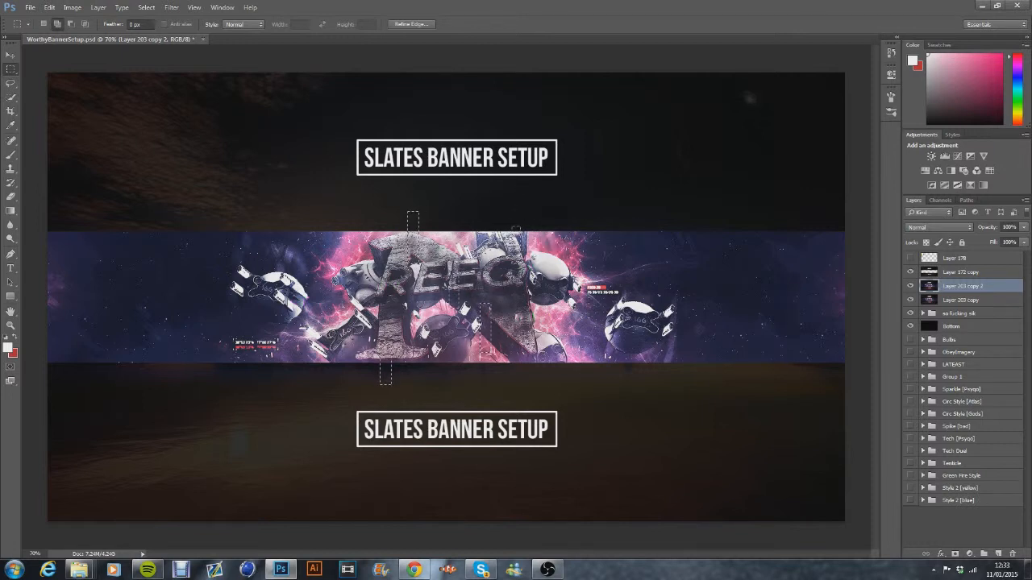
left_click_drag(528, 332, 541, 372)
Copy the selected strips to a new layer and shift them slightly for a glitch effect.
key("ctrl+j")
left_click(11, 54)
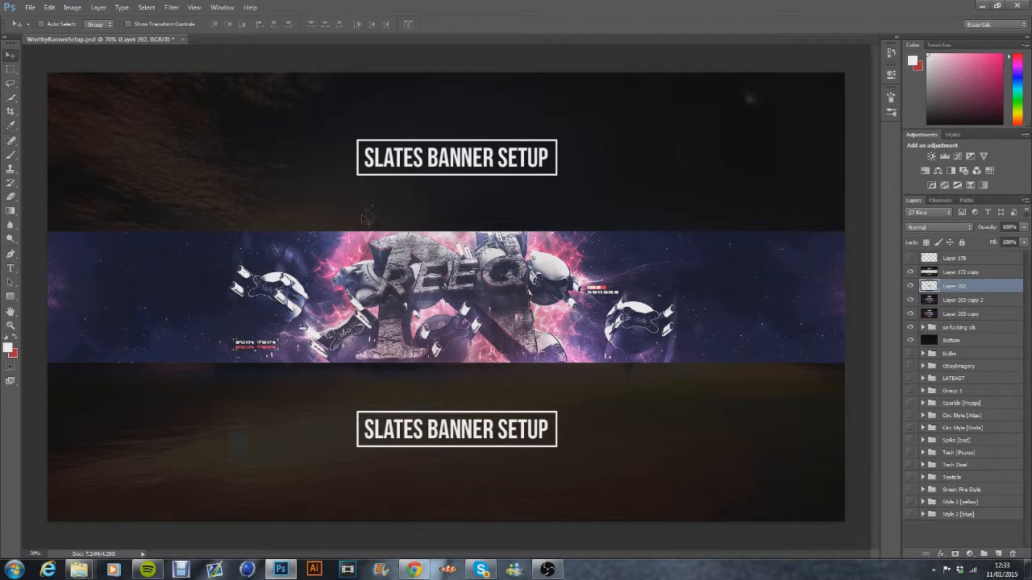
left_click(194, 7)
left_click(506, 119)
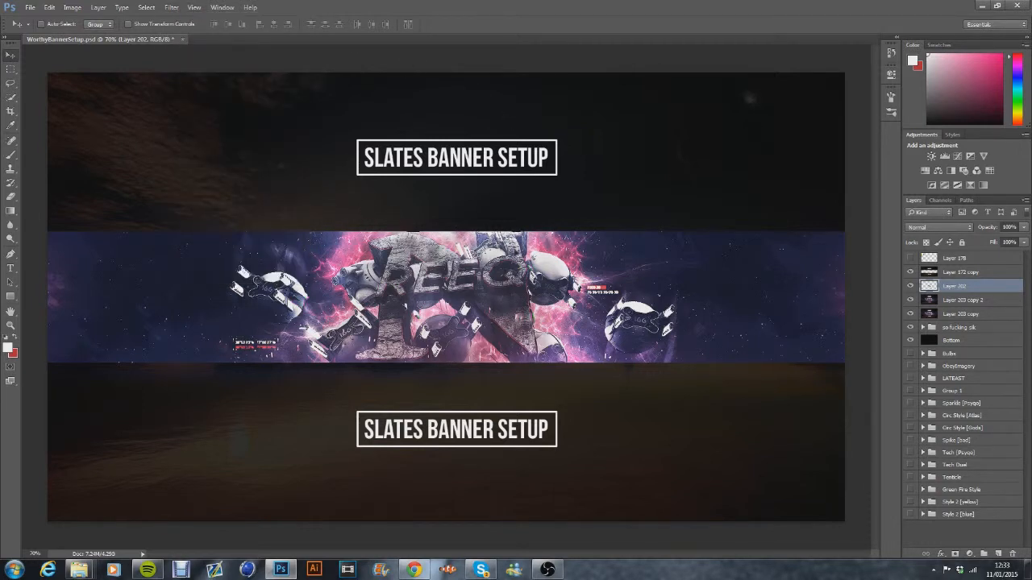
Set the eraser opacity to 100% and erase the glitch strips protruding above the banner's upper edge.
left_click(11, 197)
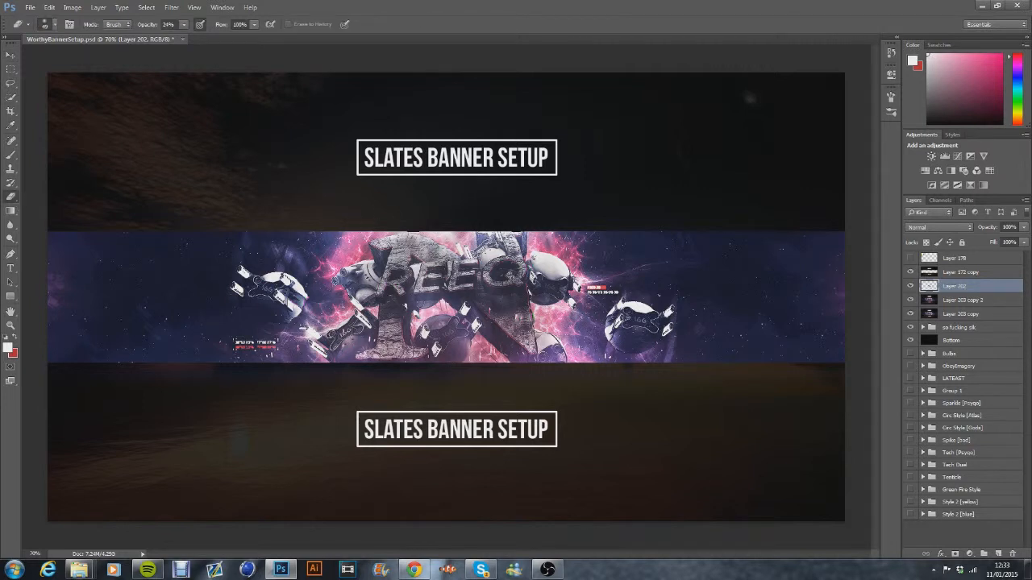
left_click(35, 553)
type("200")
key("Return")
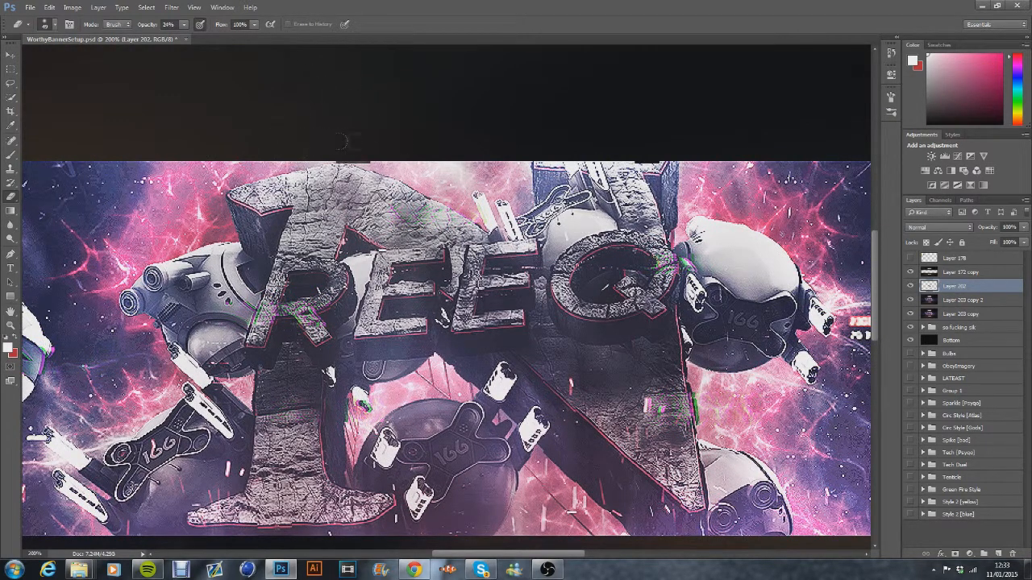
left_click(183, 25)
left_click_drag(186, 38, 249, 42)
left_click(185, 26)
key("v")
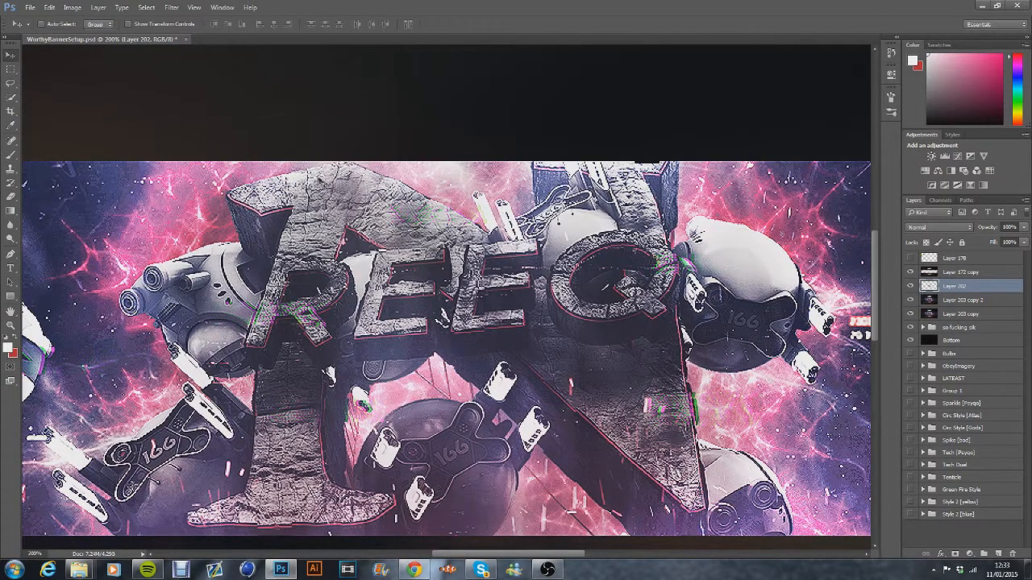
left_click_drag(538, 552, 561, 553)
key("e")
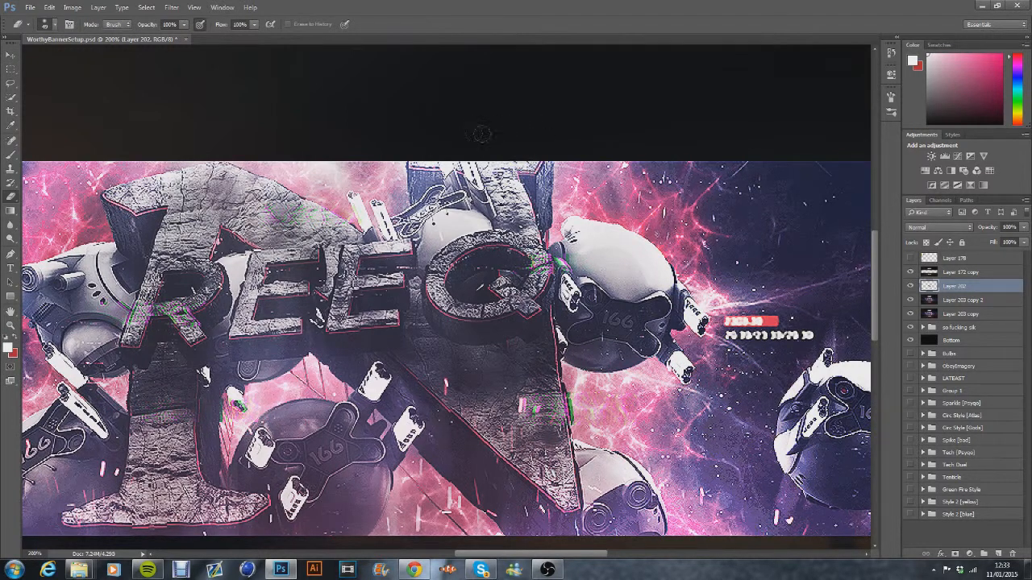
left_click(10, 55)
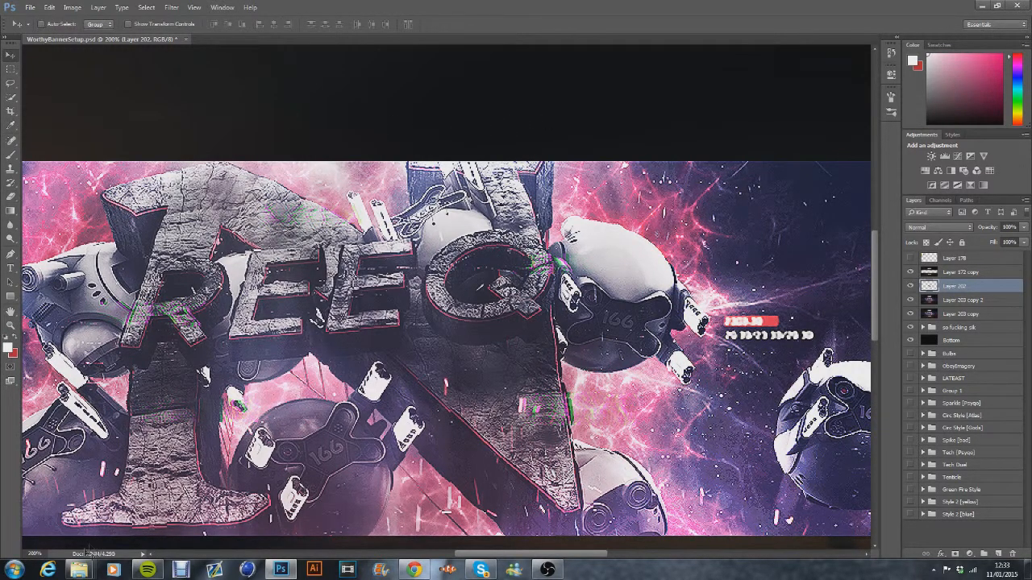
Merge Layer 202 with Layer 203 copy 2 and Layer 203 copy.
left_click(39, 553)
type("80")
key("Return")
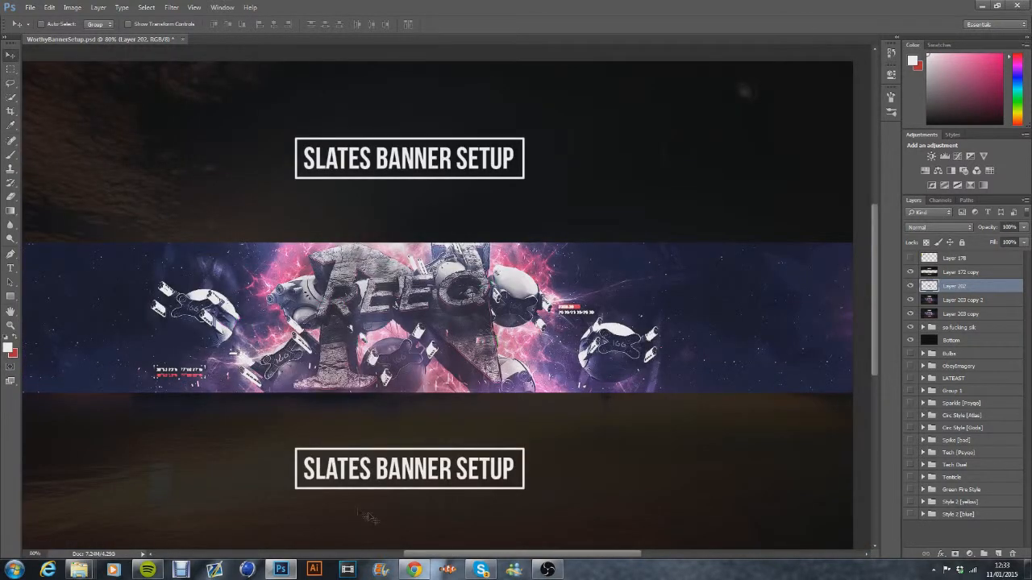
left_click_drag(488, 554, 481, 559)
left_click_drag(44, 555, 26, 554)
type("70")
key("Return")
left_click(986, 314, "shift")
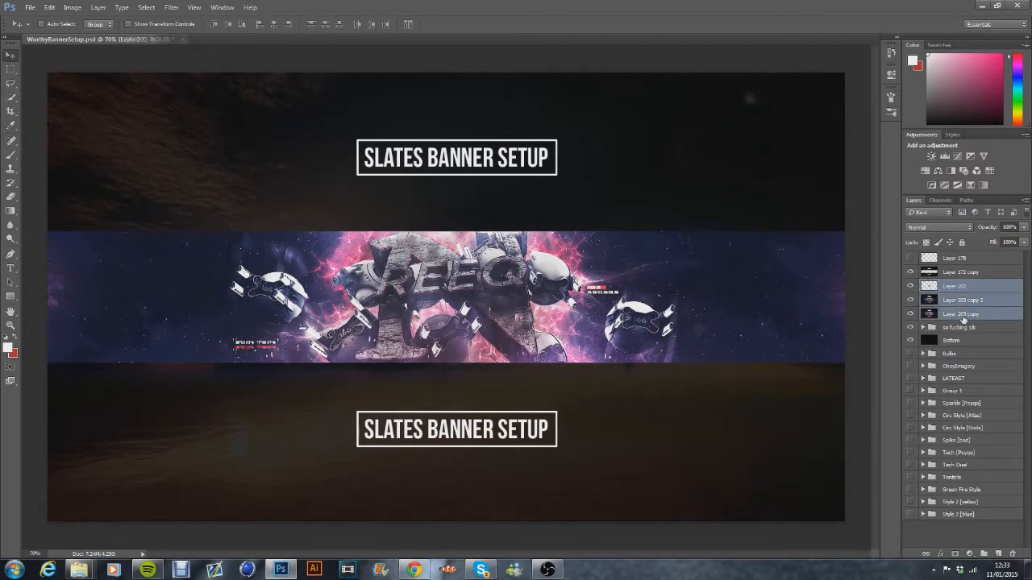
right_click(966, 314)
left_click(911, 449)
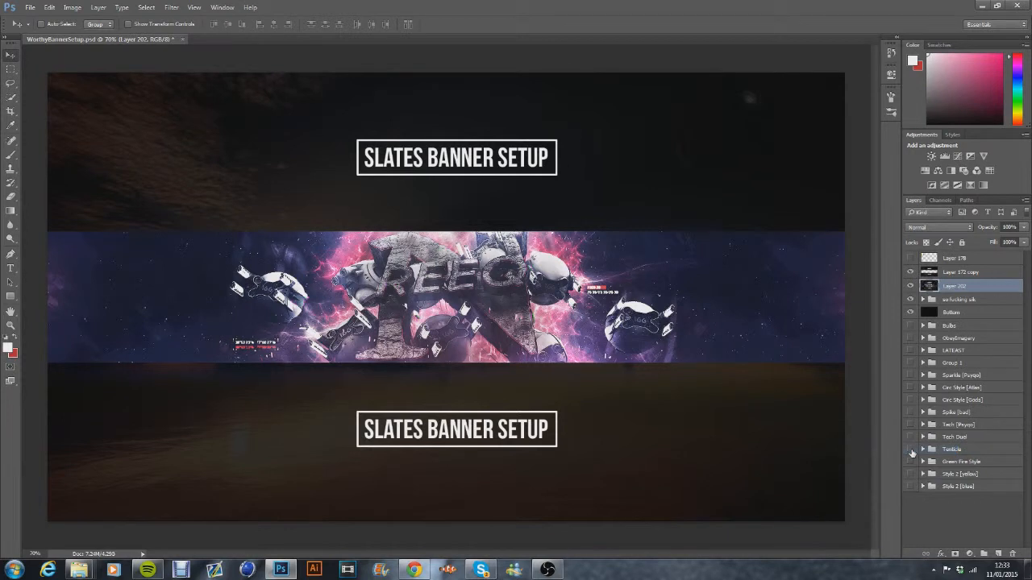
Toggle the merged layer's visibility repeatedly to compare the banner with and without the glitch and colour effects.
left_click(910, 286)
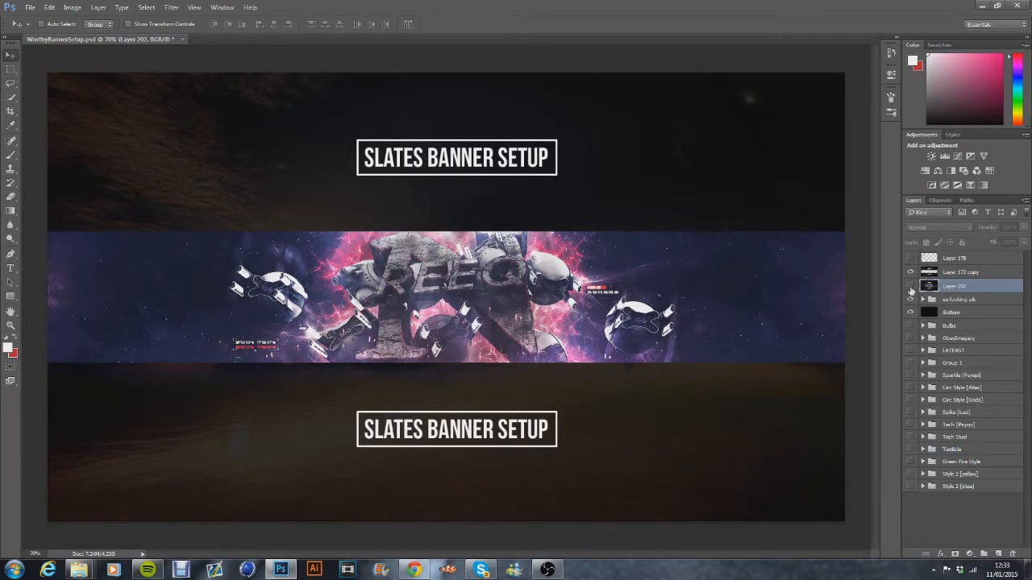
left_click(910, 286)
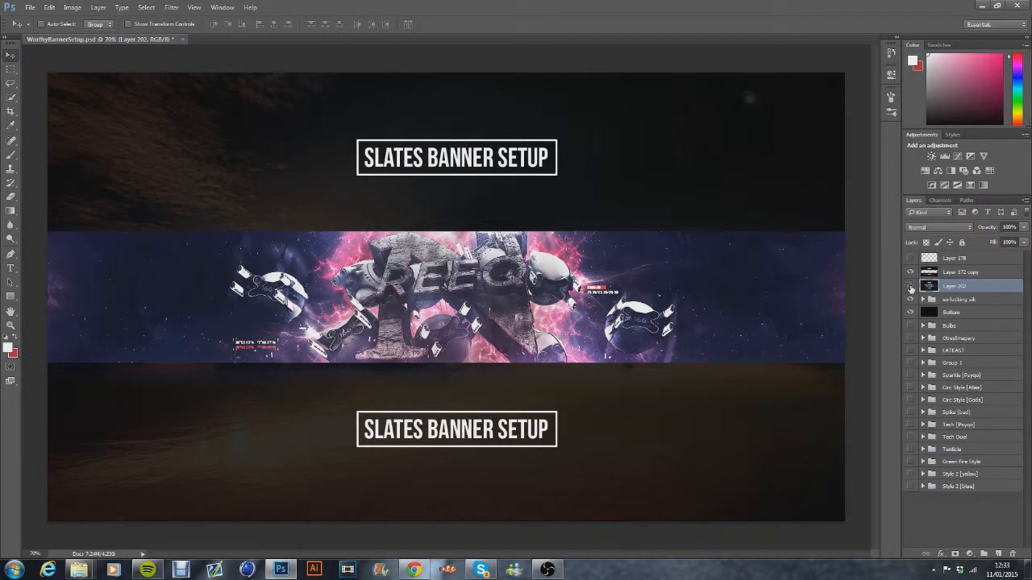
left_click(910, 286)
left_click(910, 286)
left_click(910, 287)
left_click(910, 286)
left_click(910, 287)
left_click(910, 286)
Duplicate Layer 202 and apply a short horizontal Motion Blur to the copy.
key("ctrl+j")
left_click(172, 9)
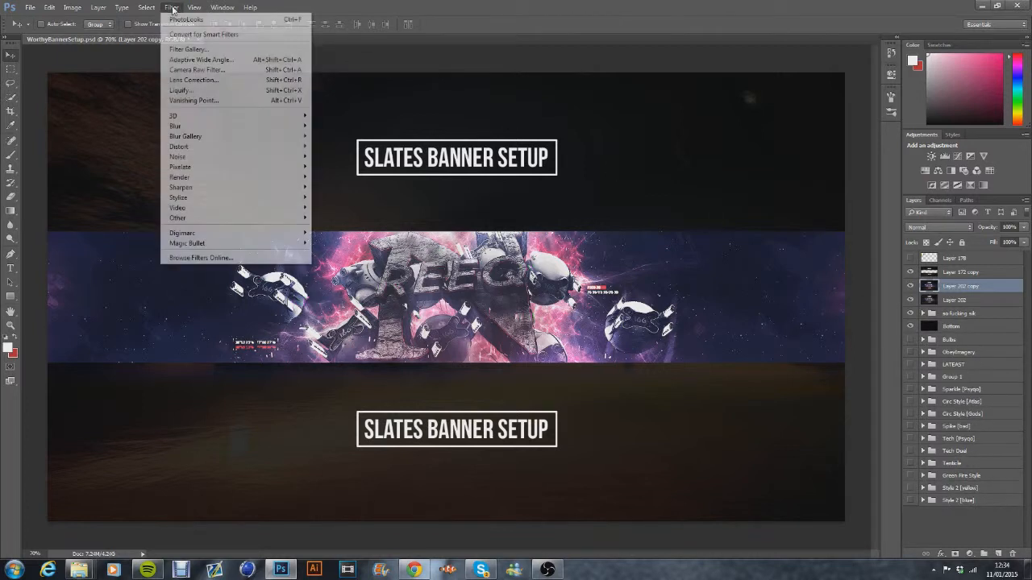
mouse_move(185, 129)
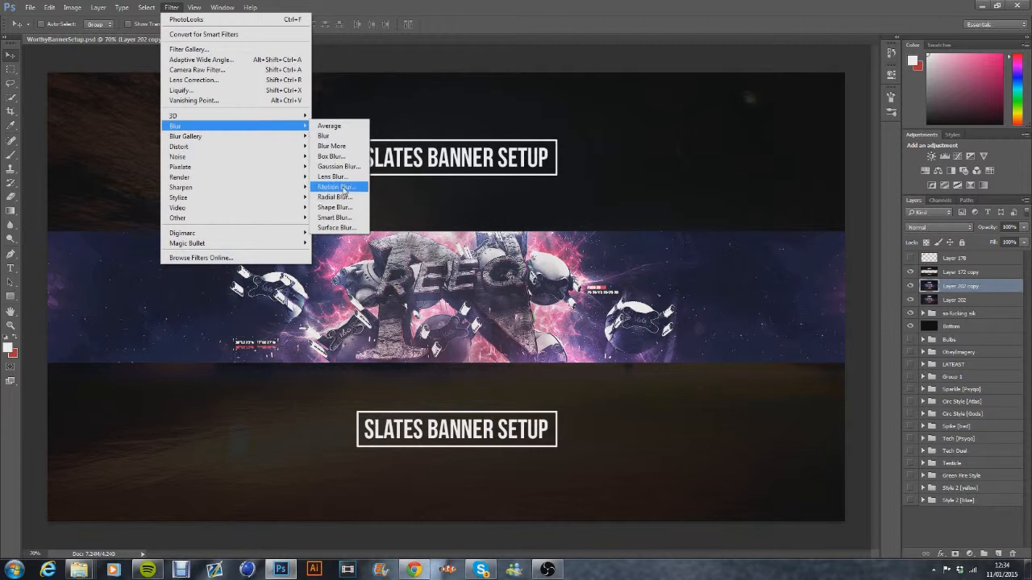
left_click(344, 186)
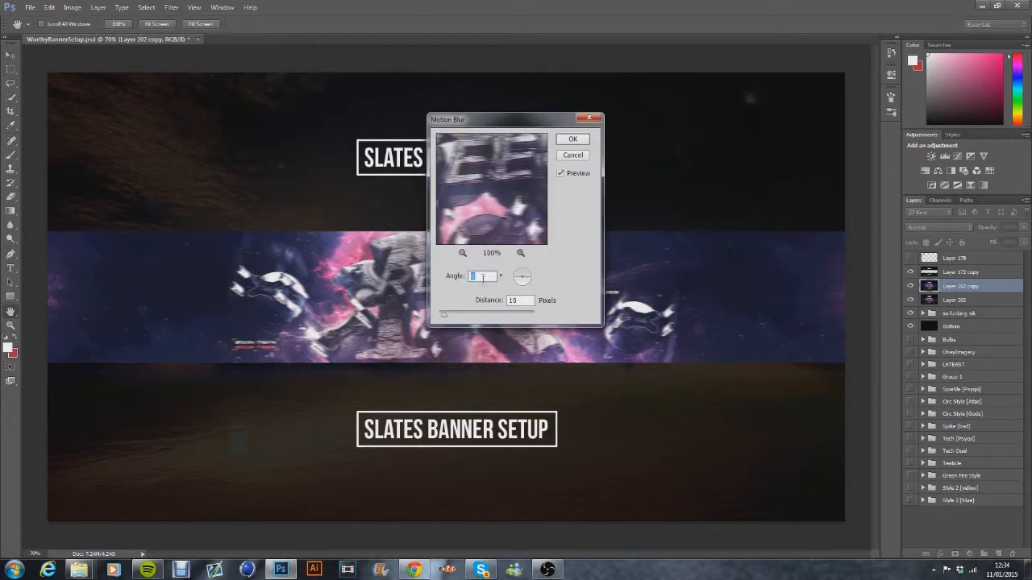
left_click_drag(445, 318, 441, 318)
left_click(573, 140)
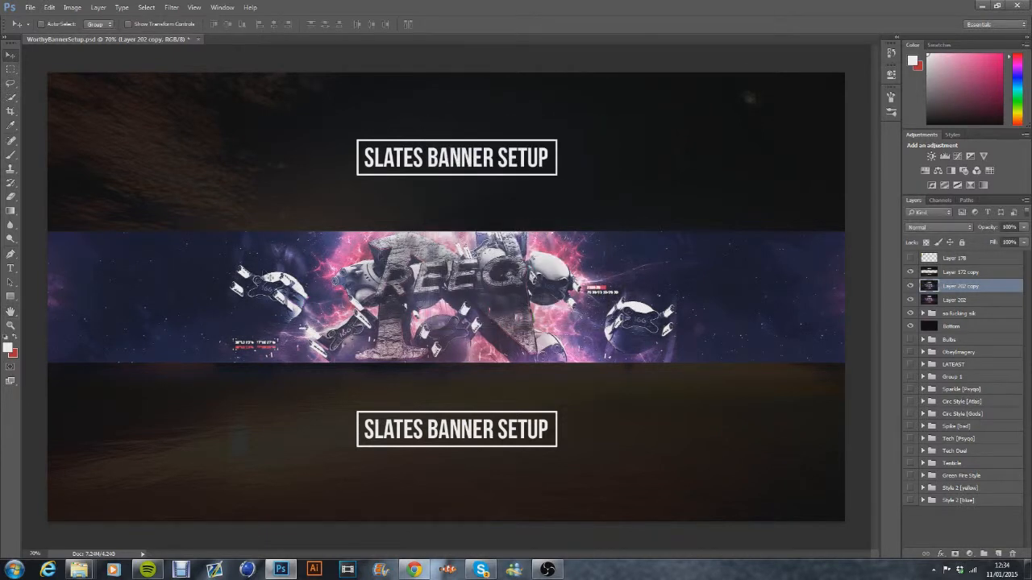
Set a soft eraser to 452 px and erase the motion blur over the central REEQ artwork.
left_click(10, 196)
left_click(70, 24)
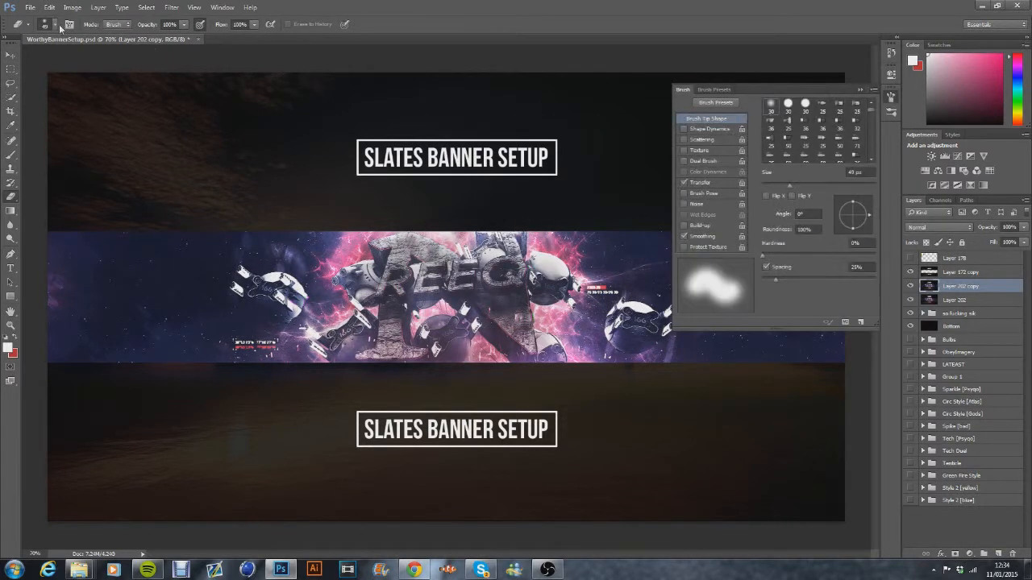
left_click(55, 27)
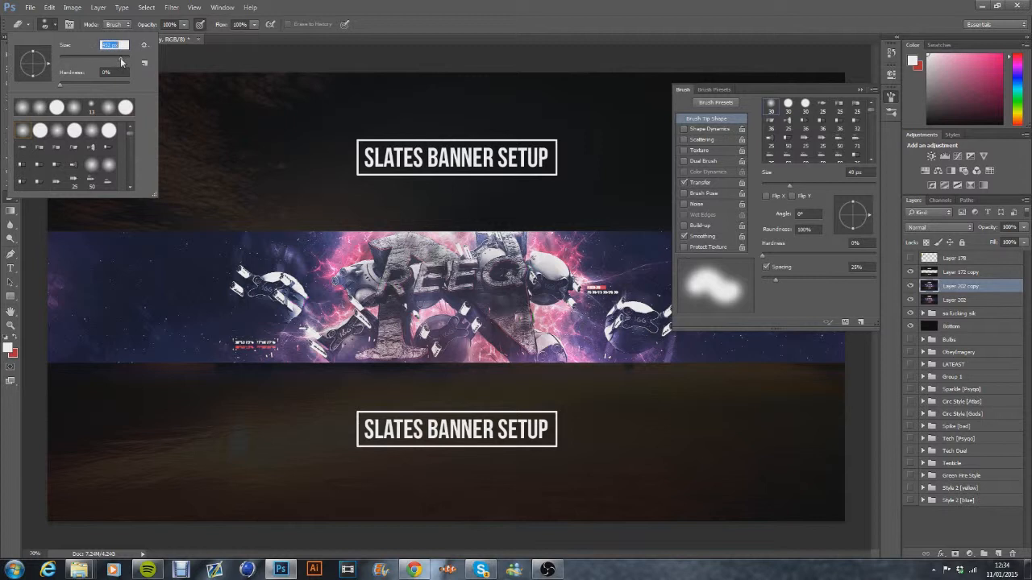
type("1512")
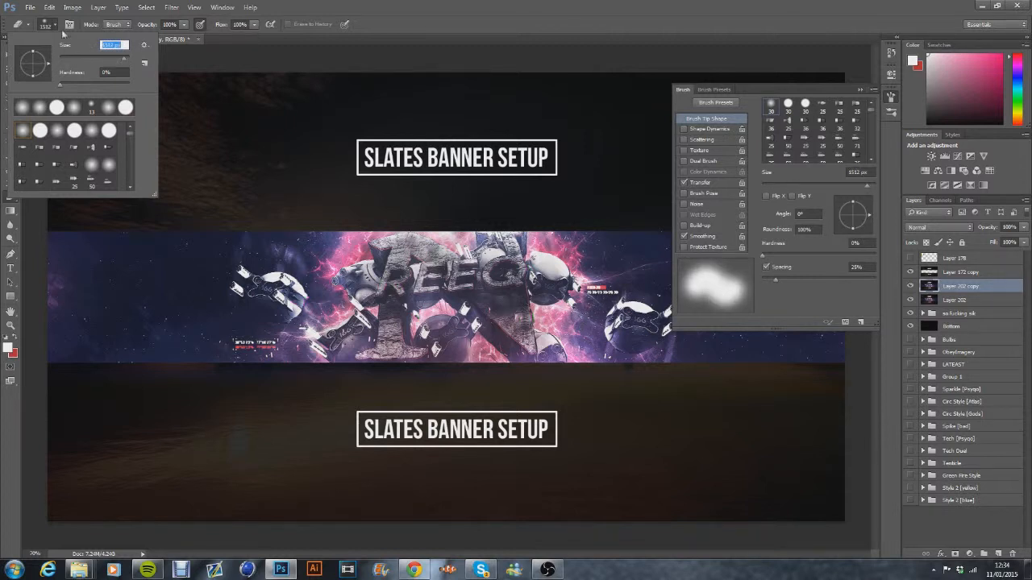
key("Return")
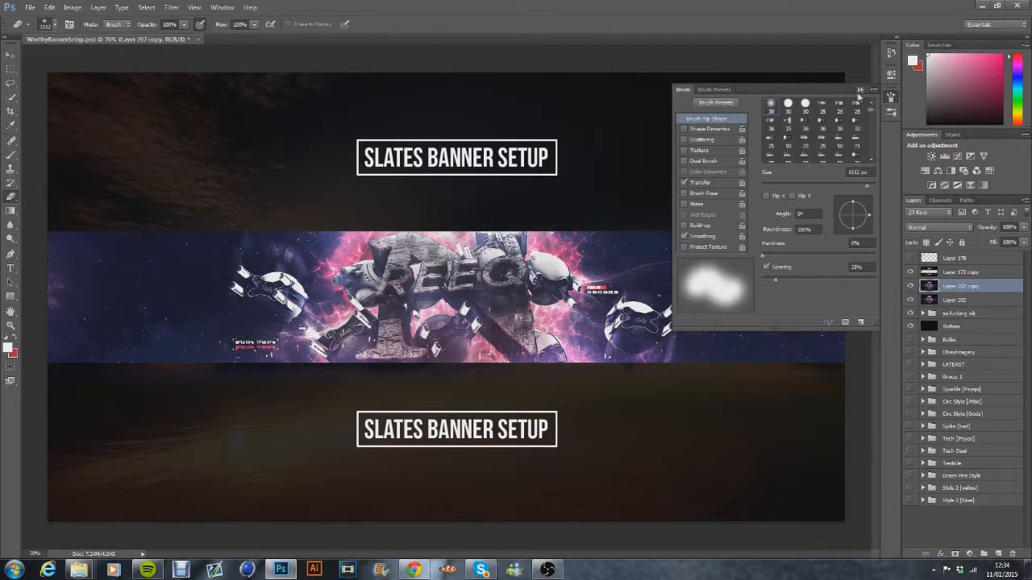
left_click(891, 97)
left_click(52, 25)
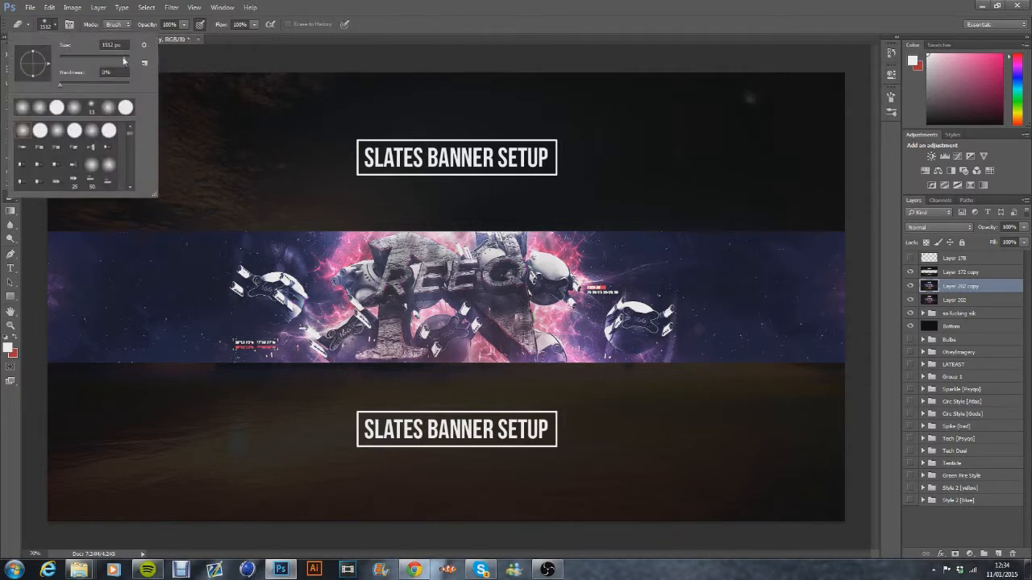
type("452")
key("Return")
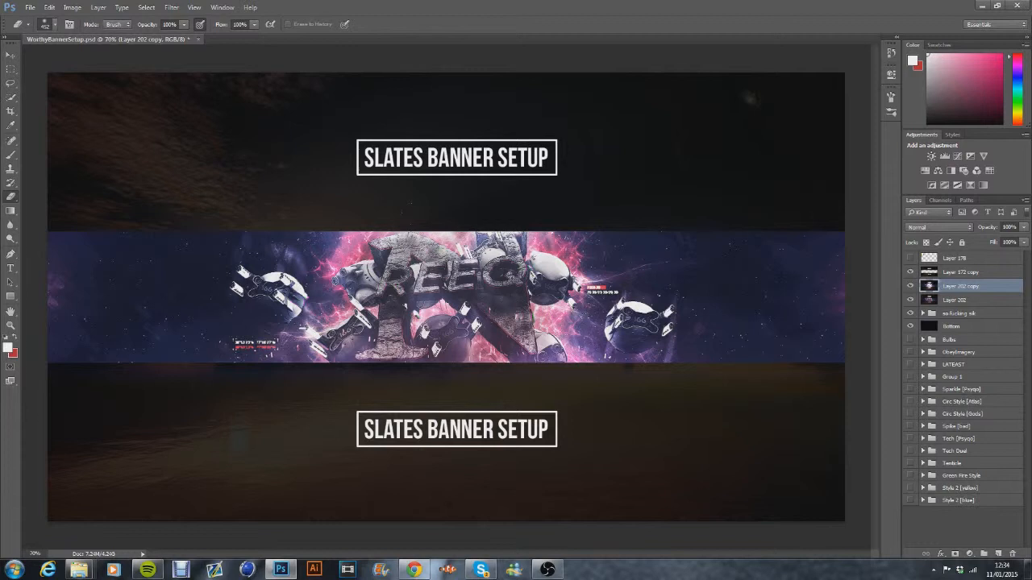
Lower the eraser's opacity and partly erase the blur around the central artwork.
left_click_drag(184, 24, 170, 46)
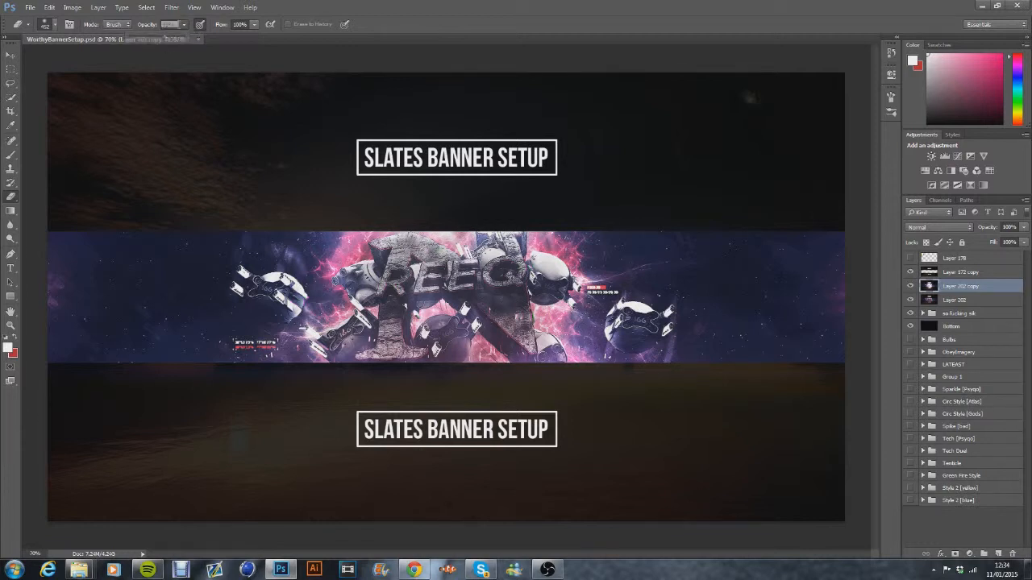
left_click(292, 229)
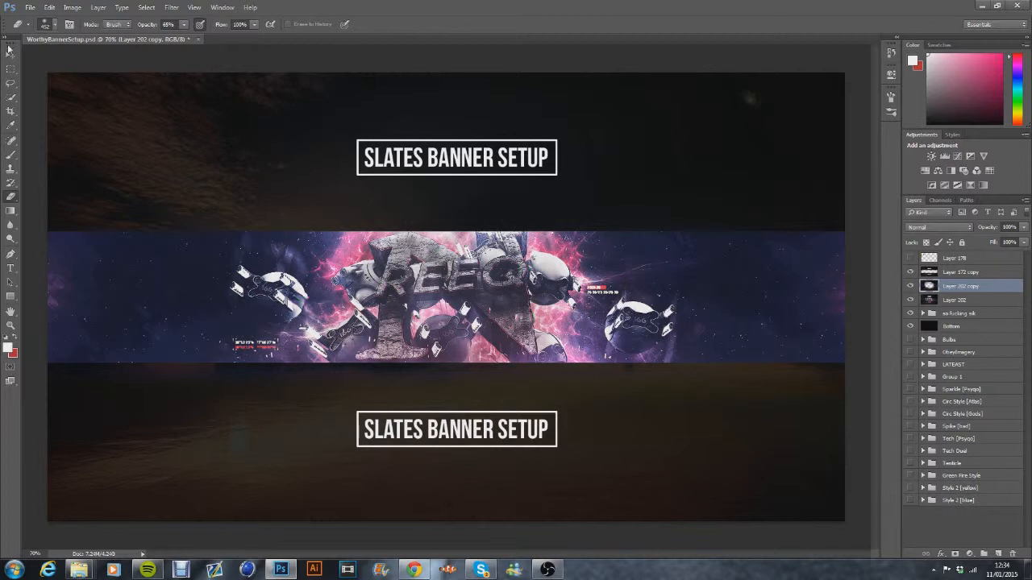
left_click(11, 54)
Merge Layer 202 copy with Layer 202 and duplicate the merged layer.
right_click(950, 302)
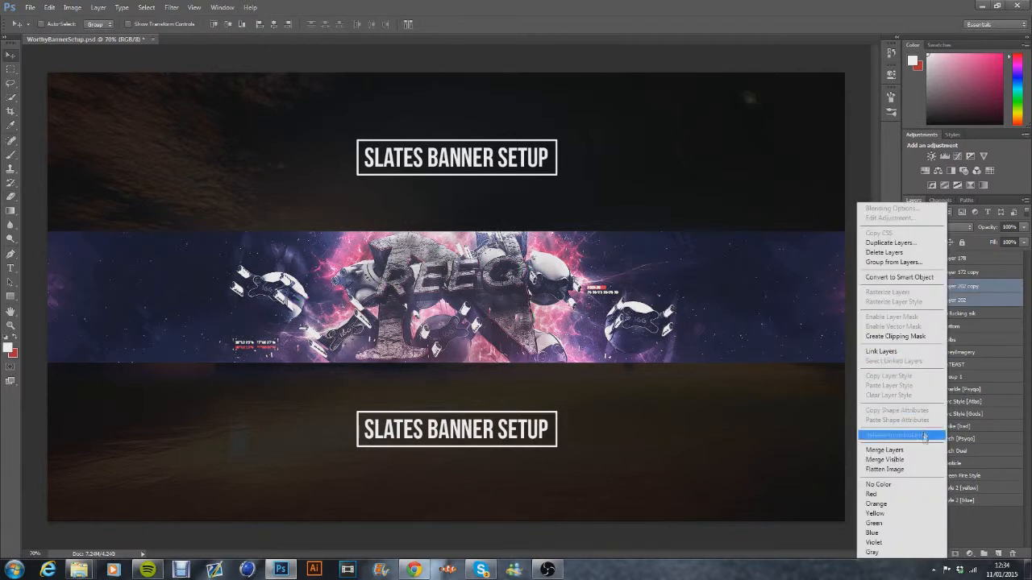
left_click(915, 449)
key("ctrl+j")
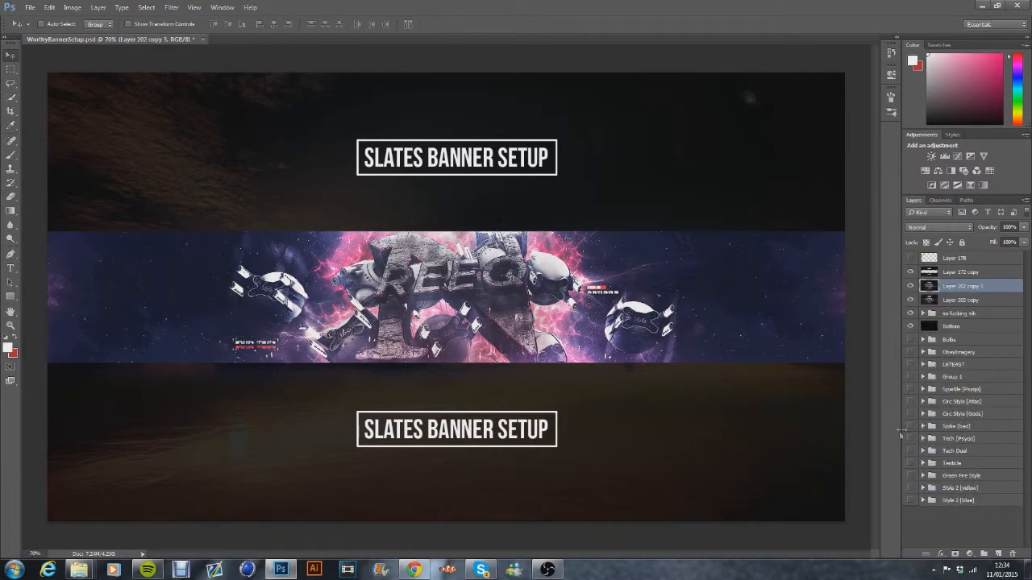
Select rectangular areas over the robots beside the REEQ lettering and copy them to a new layer.
left_click_drag(42, 554, 1, 525)
type("170")
key("Return")
left_click_drag(551, 559, 514, 556)
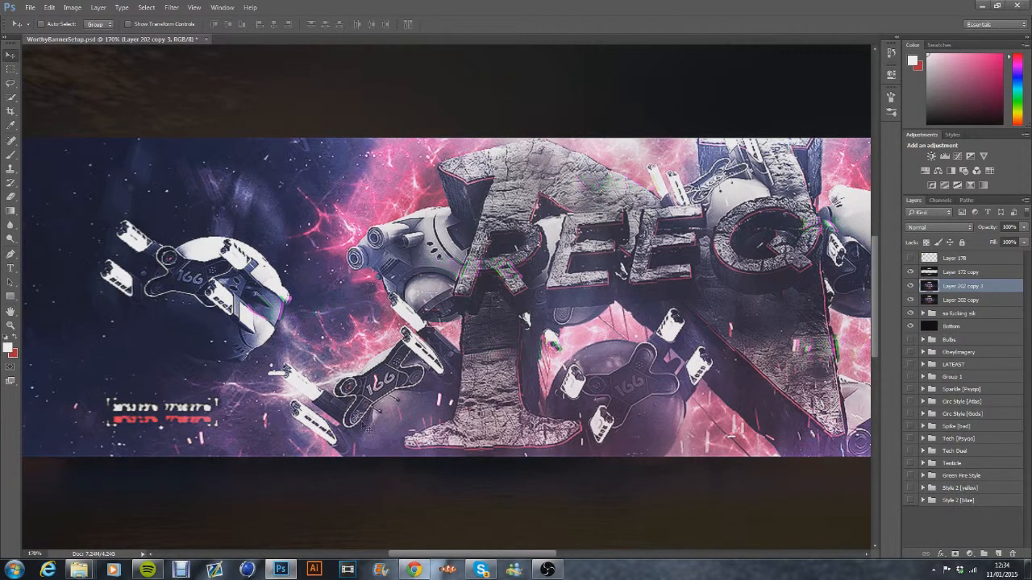
left_click(11, 69)
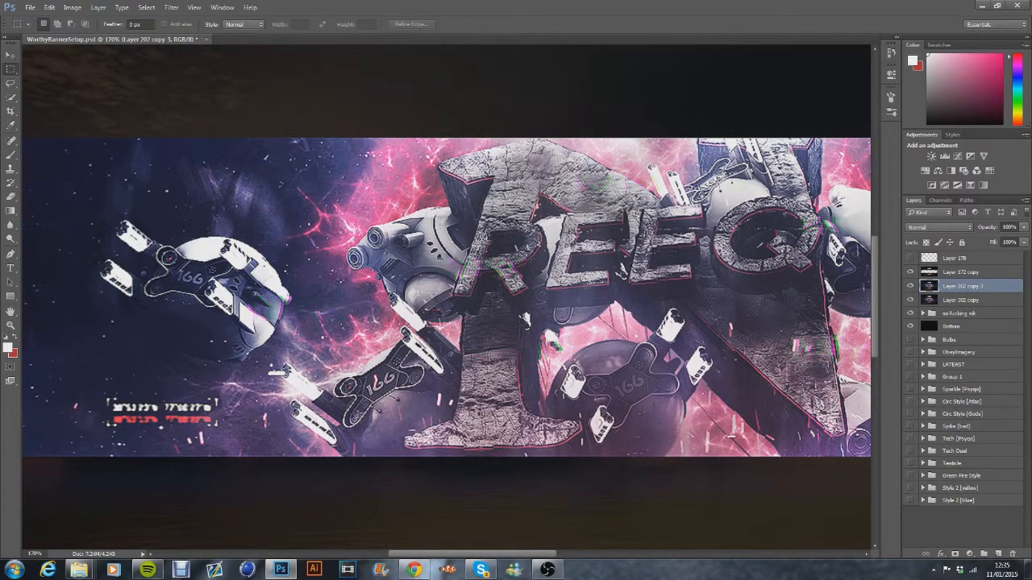
left_click_drag(342, 221, 438, 305)
left_click_drag(342, 350, 439, 435)
key("ctrl+j")
Apply the Sharpen filter to the layer of copied robot areas.
left_click(10, 54)
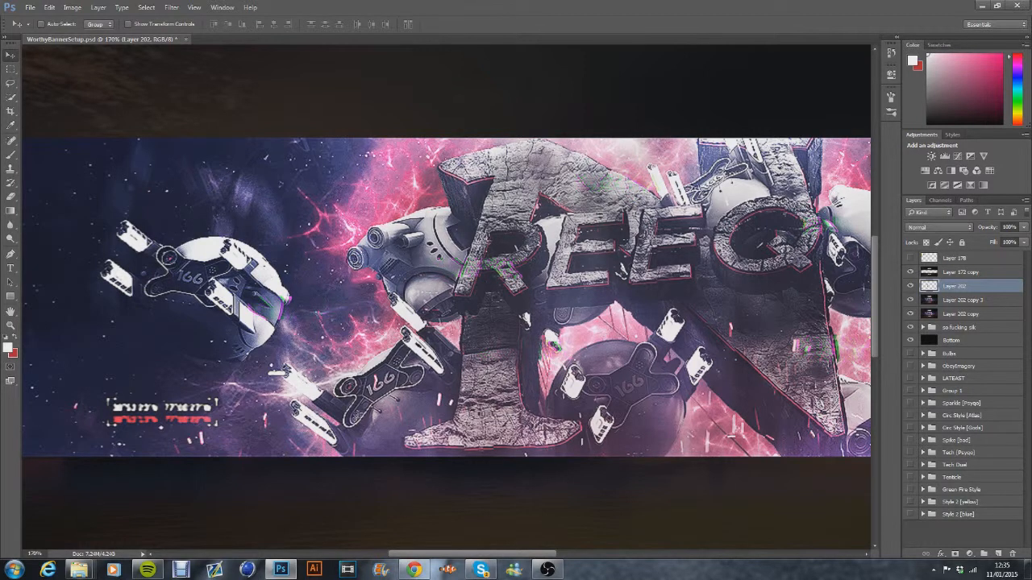
left_click(172, 7)
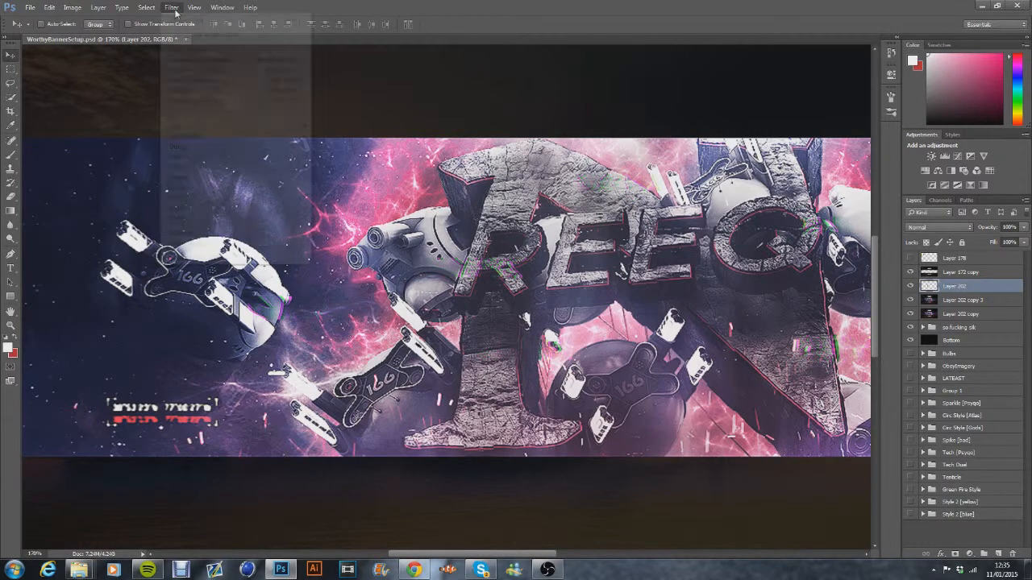
left_click(335, 198)
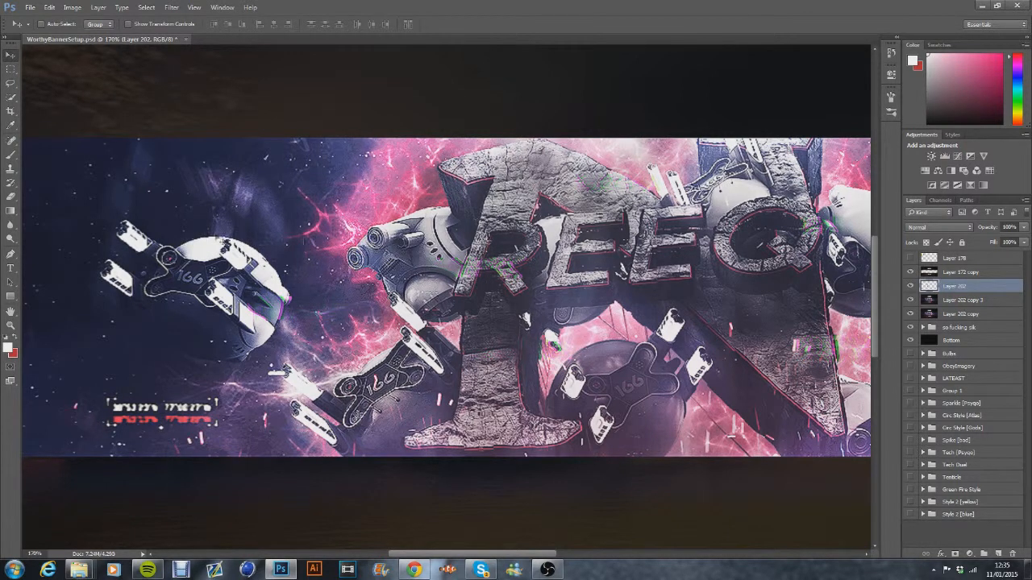
Set the soft eraser's size to 92 px for the sharpened layer.
left_click(10, 197)
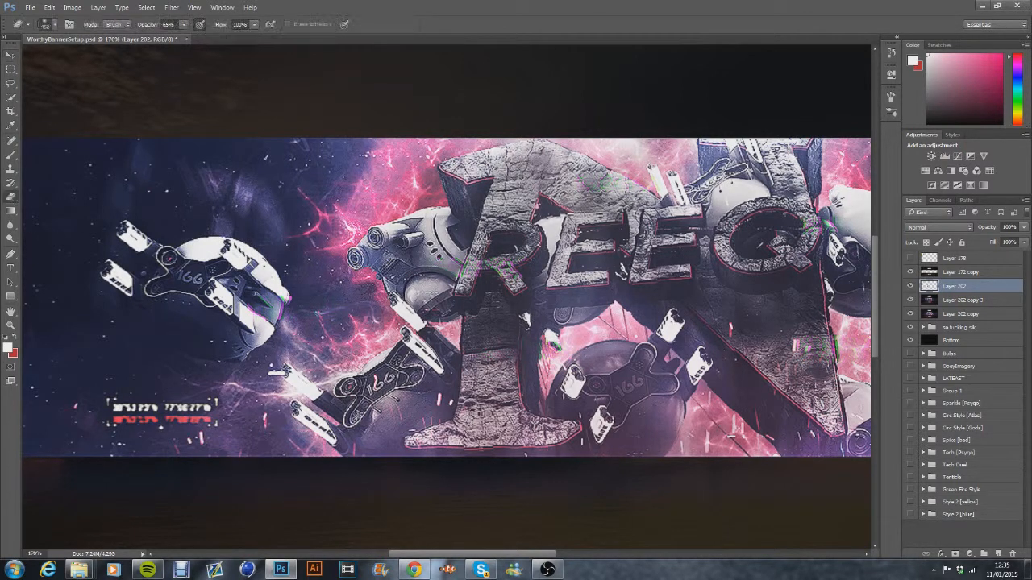
left_click(54, 26)
left_click(91, 59)
left_click(58, 28)
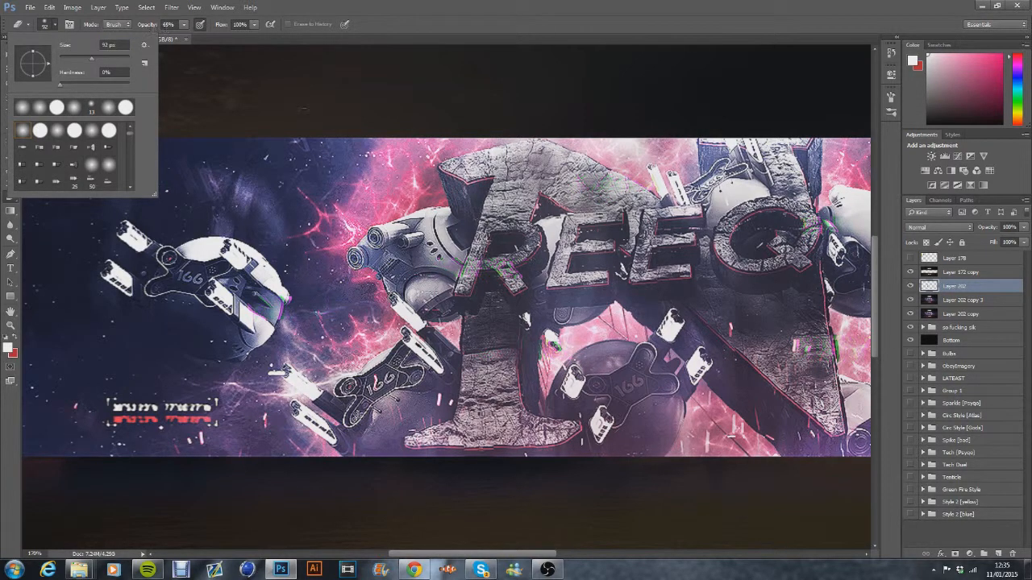
key("Return")
Merge Layer 202 with Layer 202 copy 3 and Layer 202 copy.
left_click(36, 555)
type("1")
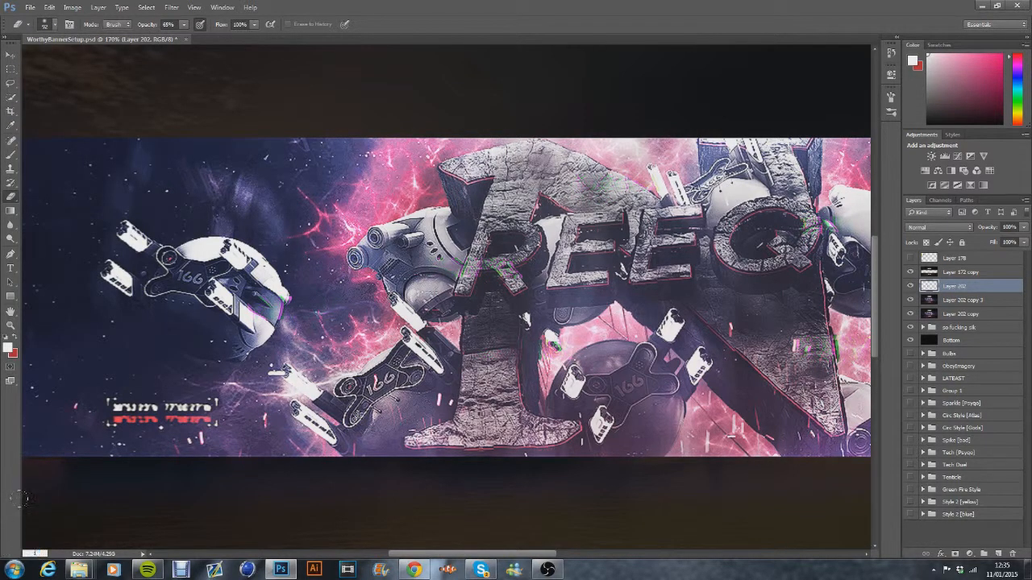
type("0")
key("Return")
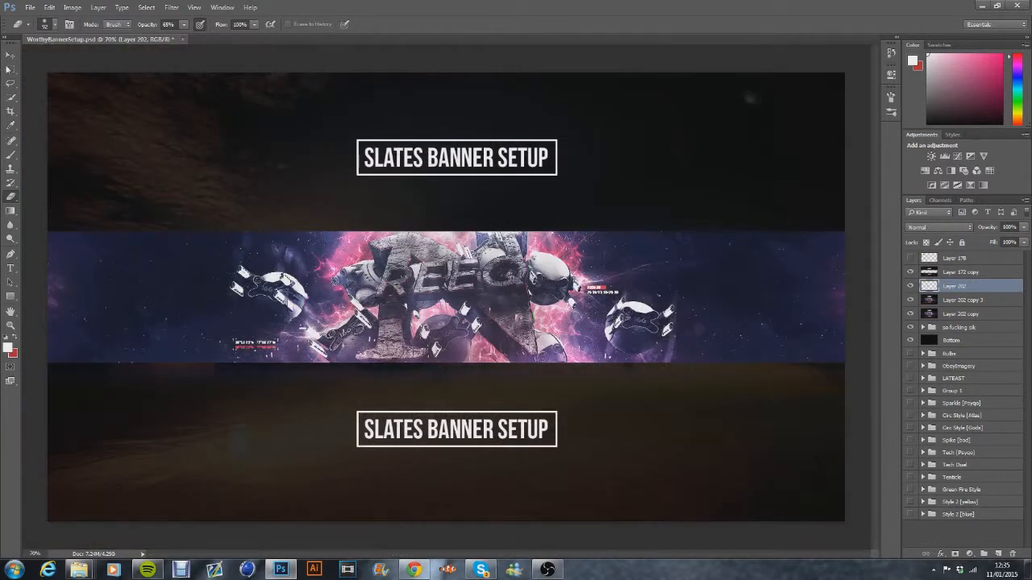
key("v")
left_click(960, 312, "shift")
right_click(964, 313)
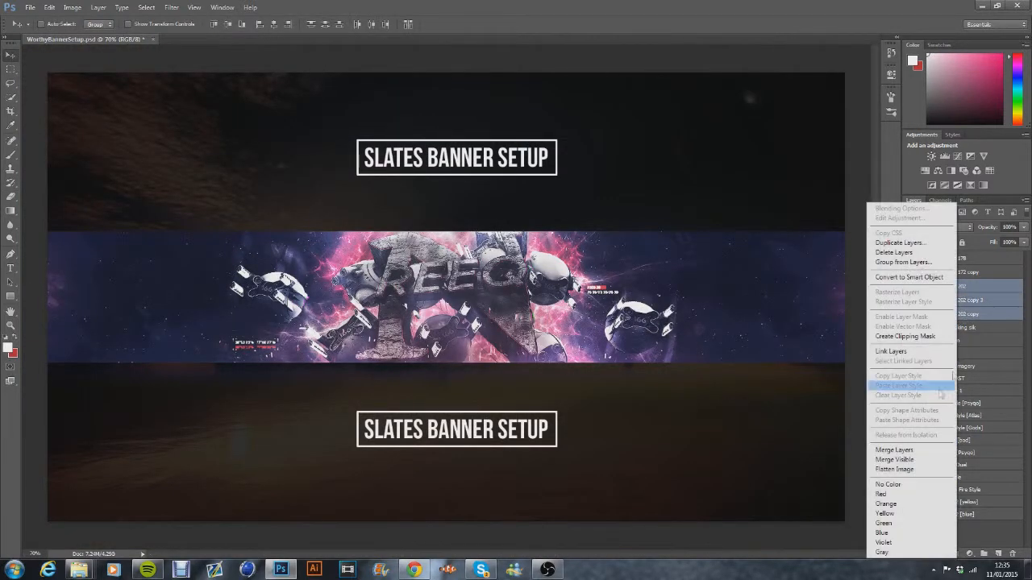
left_click(912, 449)
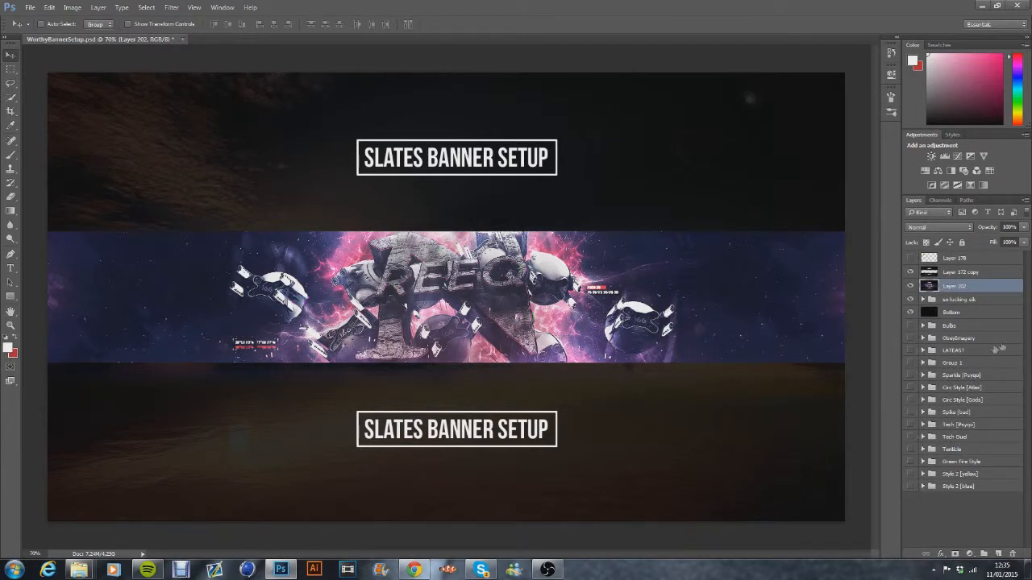
Hide and show the final merged layer to compare the banner before and after the finishing effects.
left_click(909, 286)
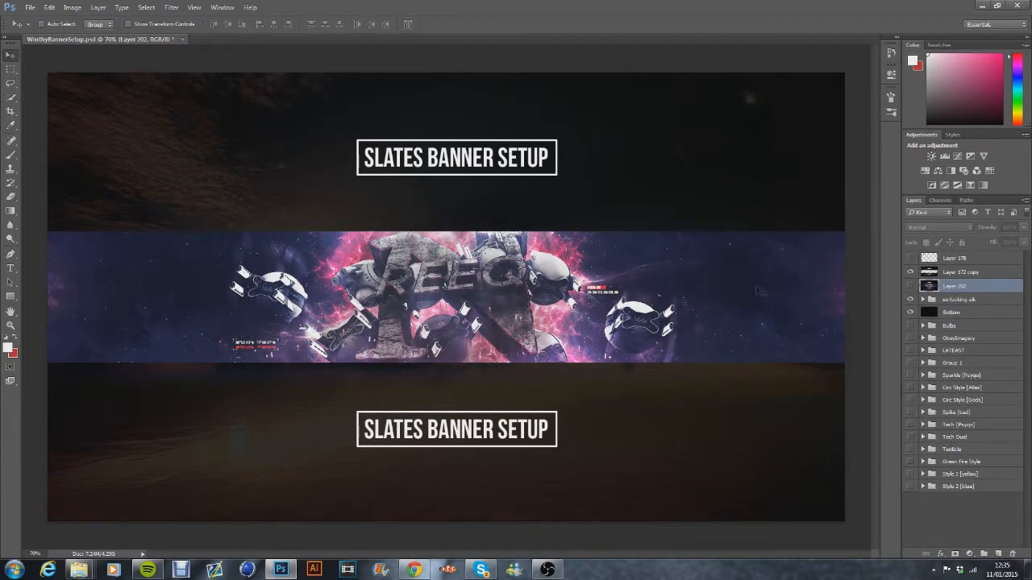
left_click(910, 286)
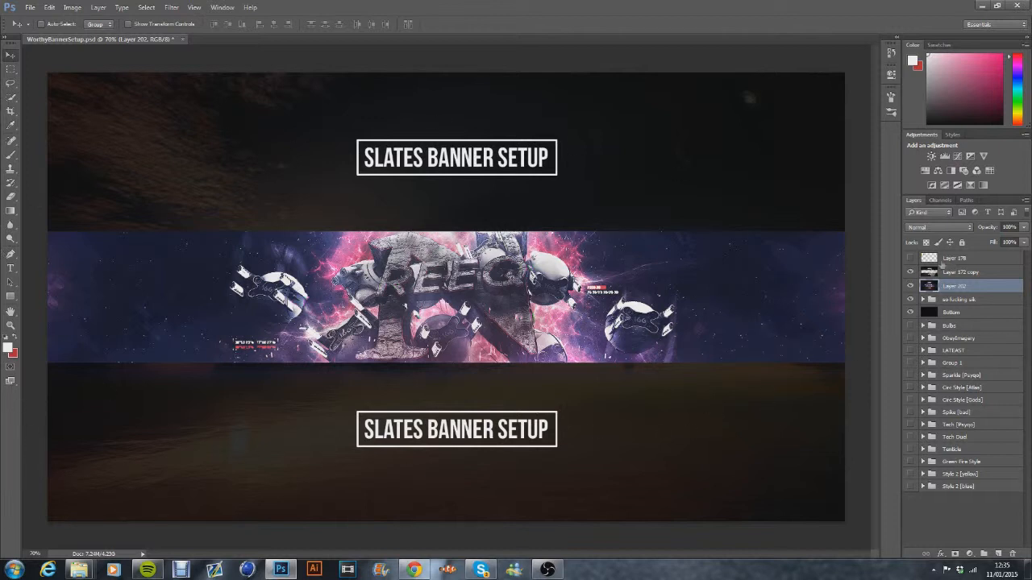
left_click(911, 286)
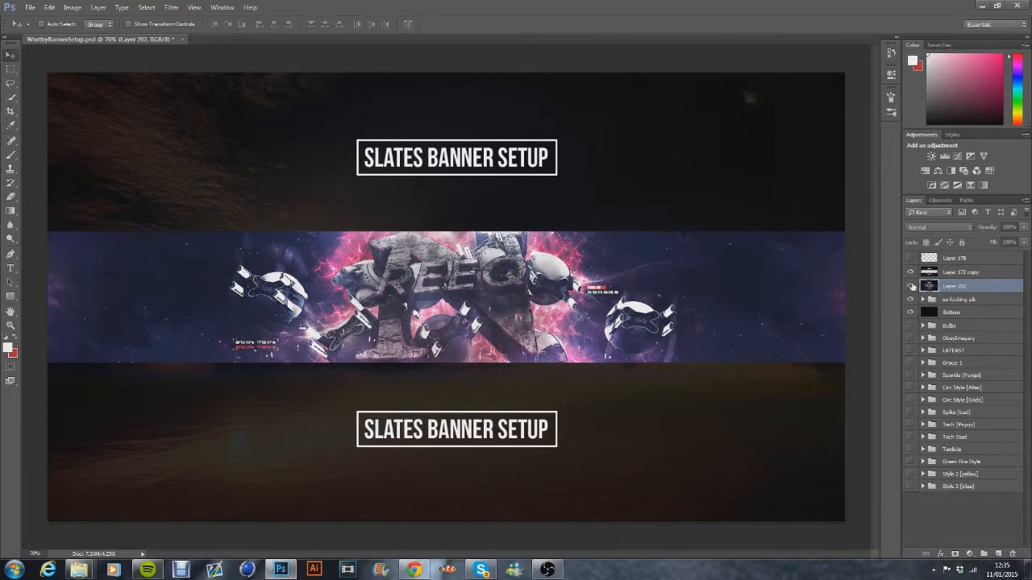
left_click(911, 286)
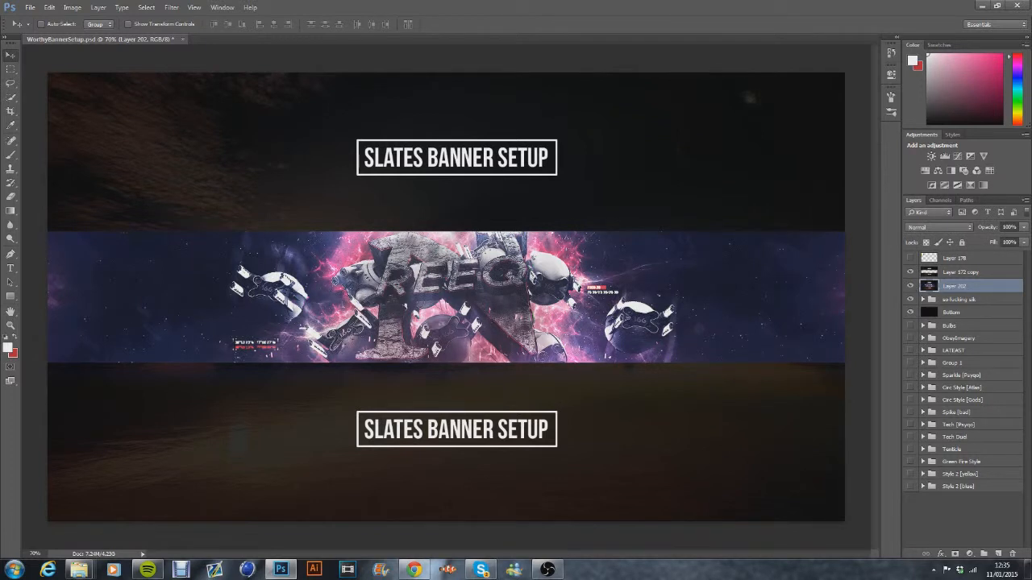